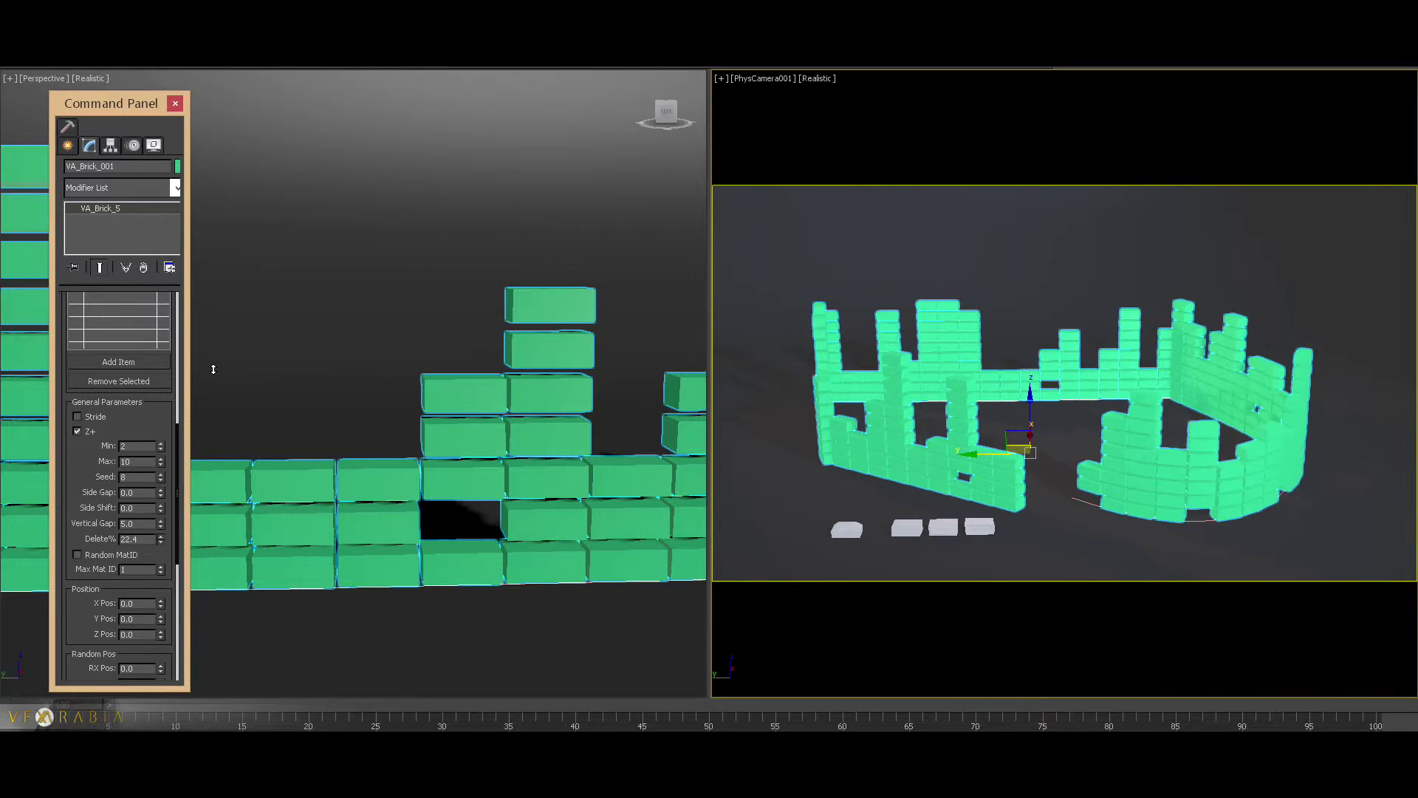
Set Delete% to 0 and switch the bricks to a staggered Stride layout
left_click_drag(154, 539, 113, 535)
type("0")
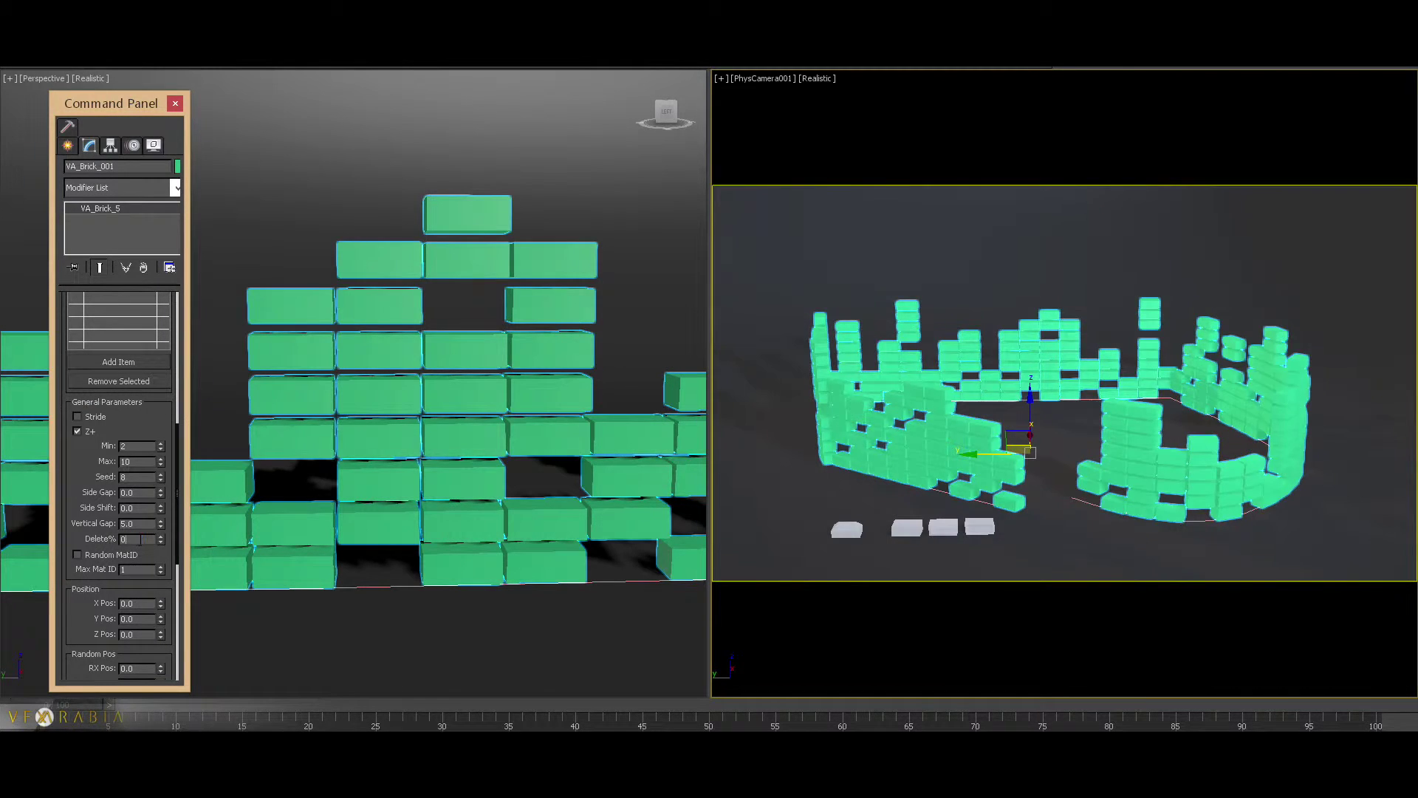
key("Return")
left_click(82, 431)
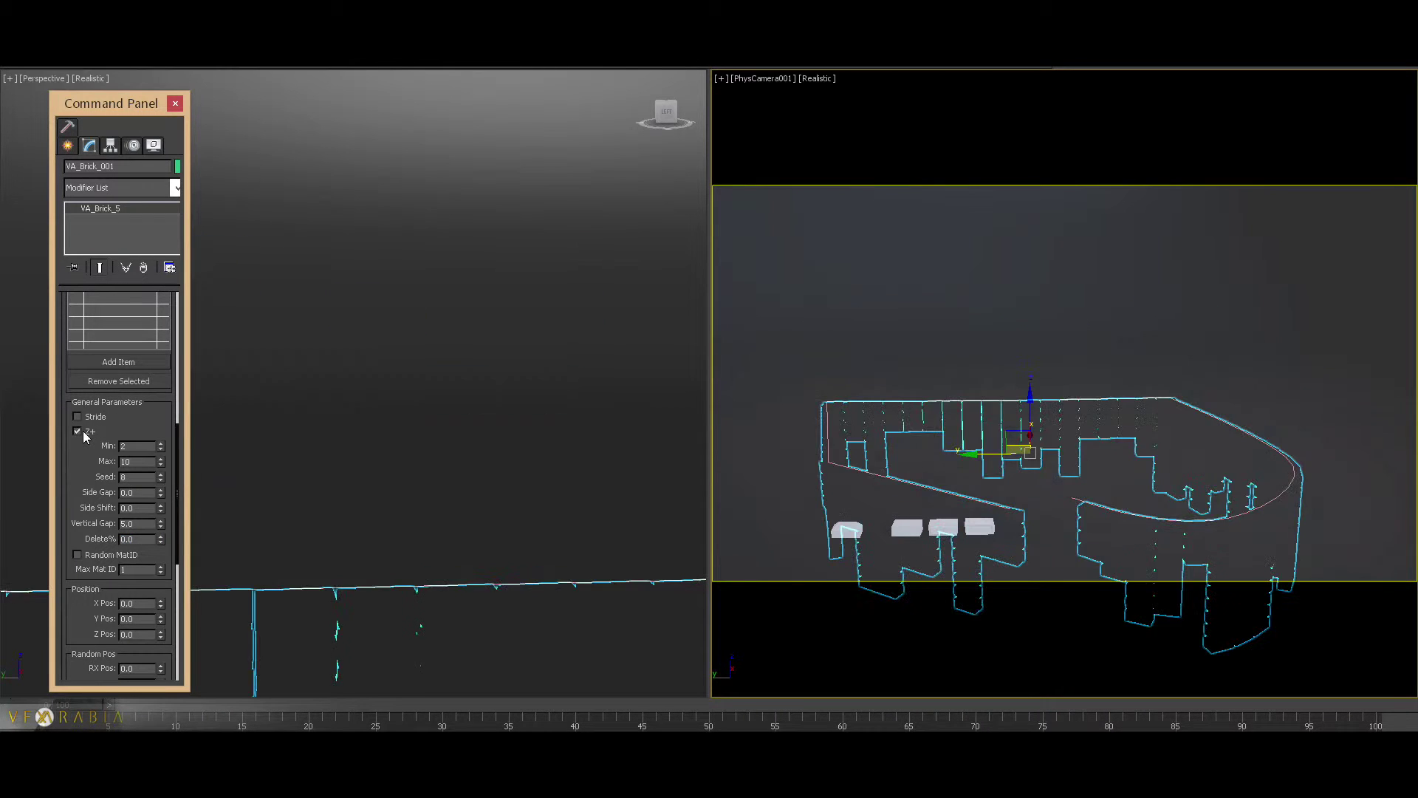
left_click(83, 432)
left_click(85, 419)
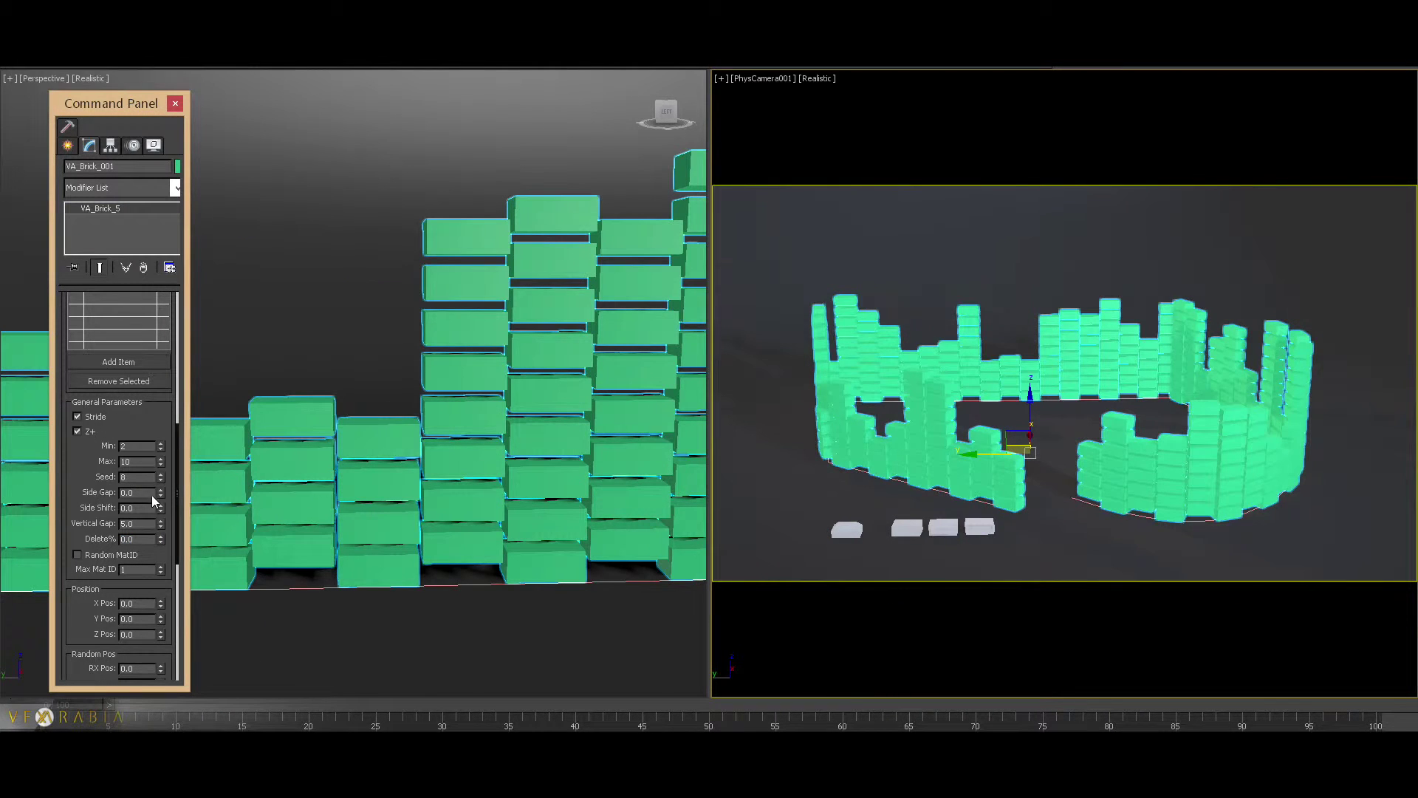
Widen the gaps between brick rows and set both Min and Max to 8
mouse_move(162, 524)
left_mouse_down()
mouse_move(161, 506)
mouse_move(161, 532)
left_mouse_up()
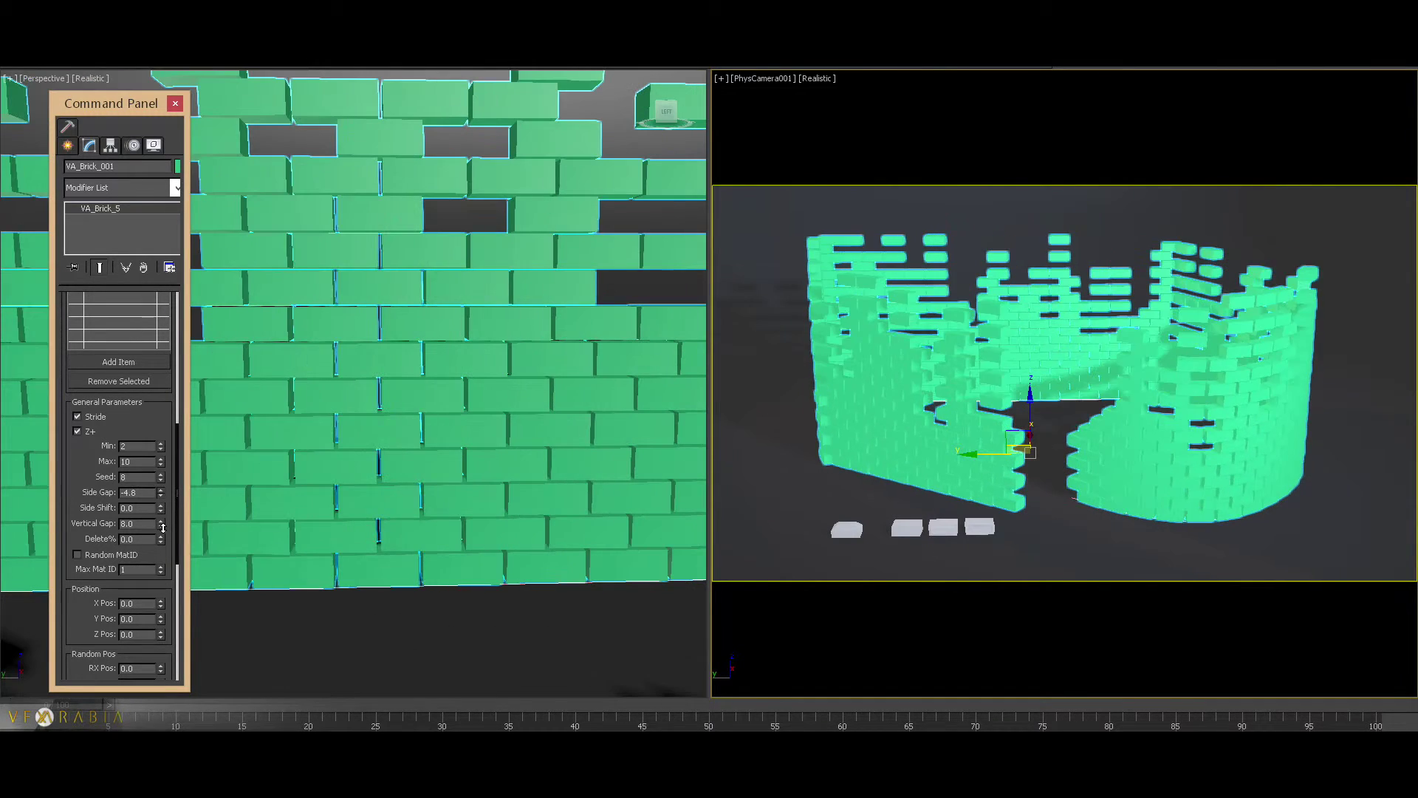
left_click_drag(135, 462, 93, 480)
type("8")
key("Return")
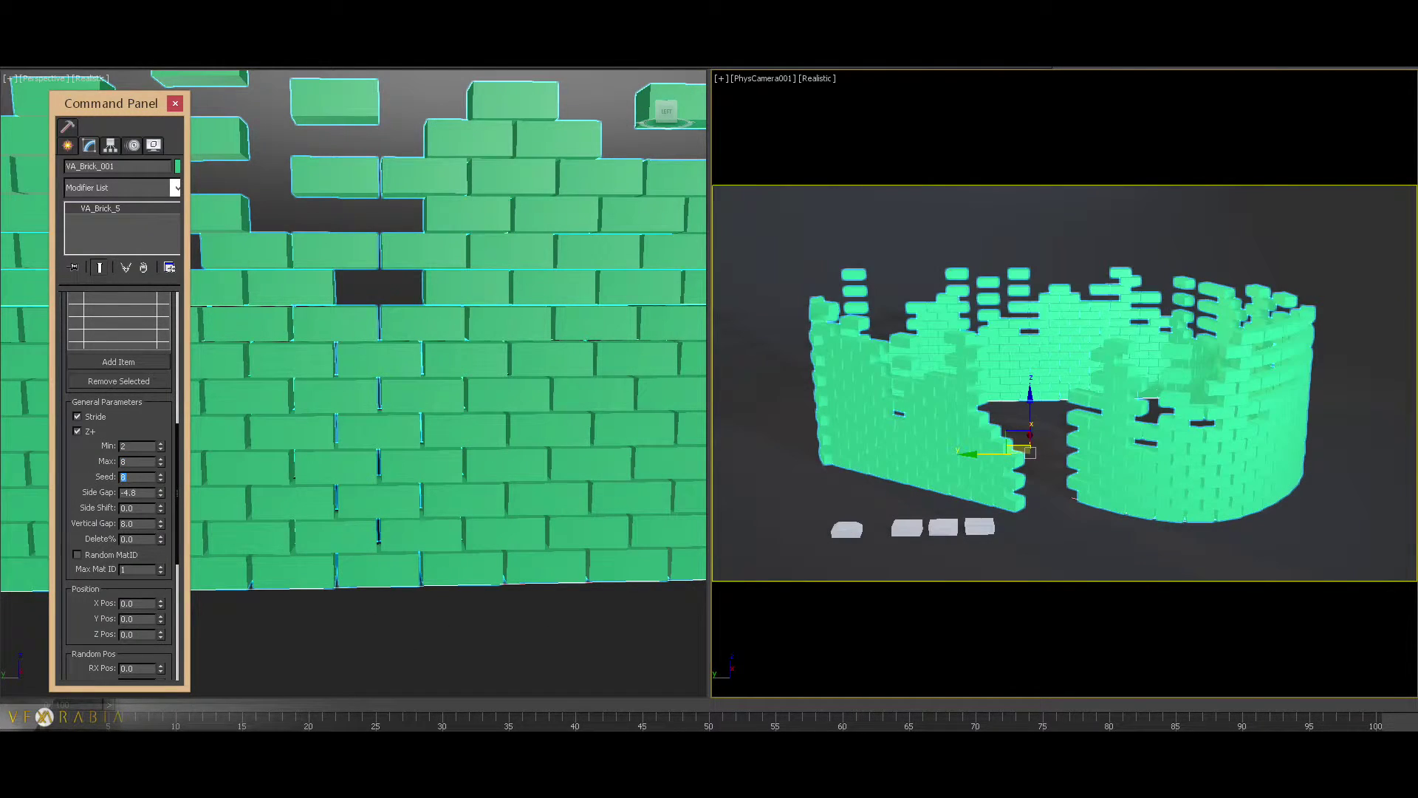
double_click(136, 446)
type("8")
key("Return")
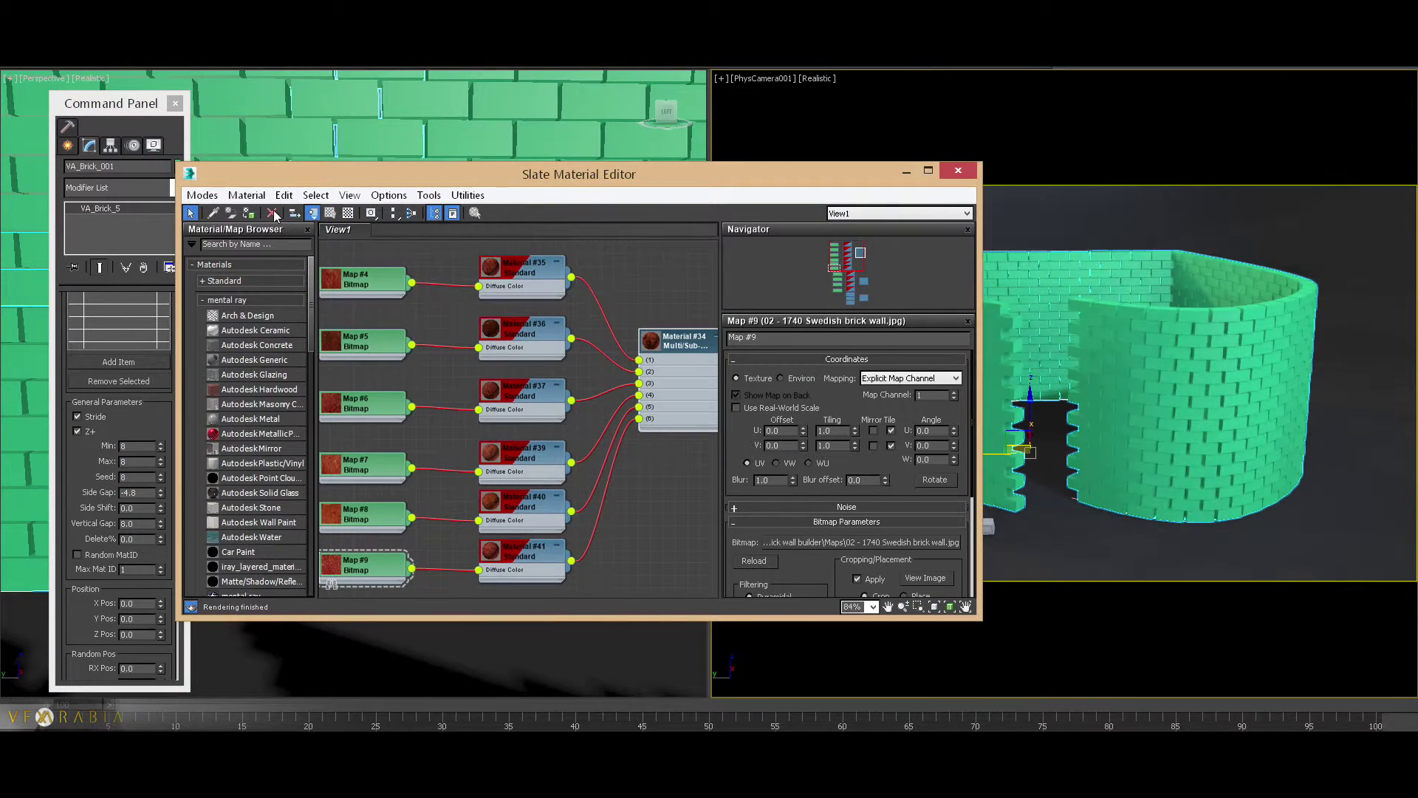
Enable Random MatID with Max Mat ID 6 and try a few different random seeds
left_click(973, 175)
scroll(82, 497, "down", 1)
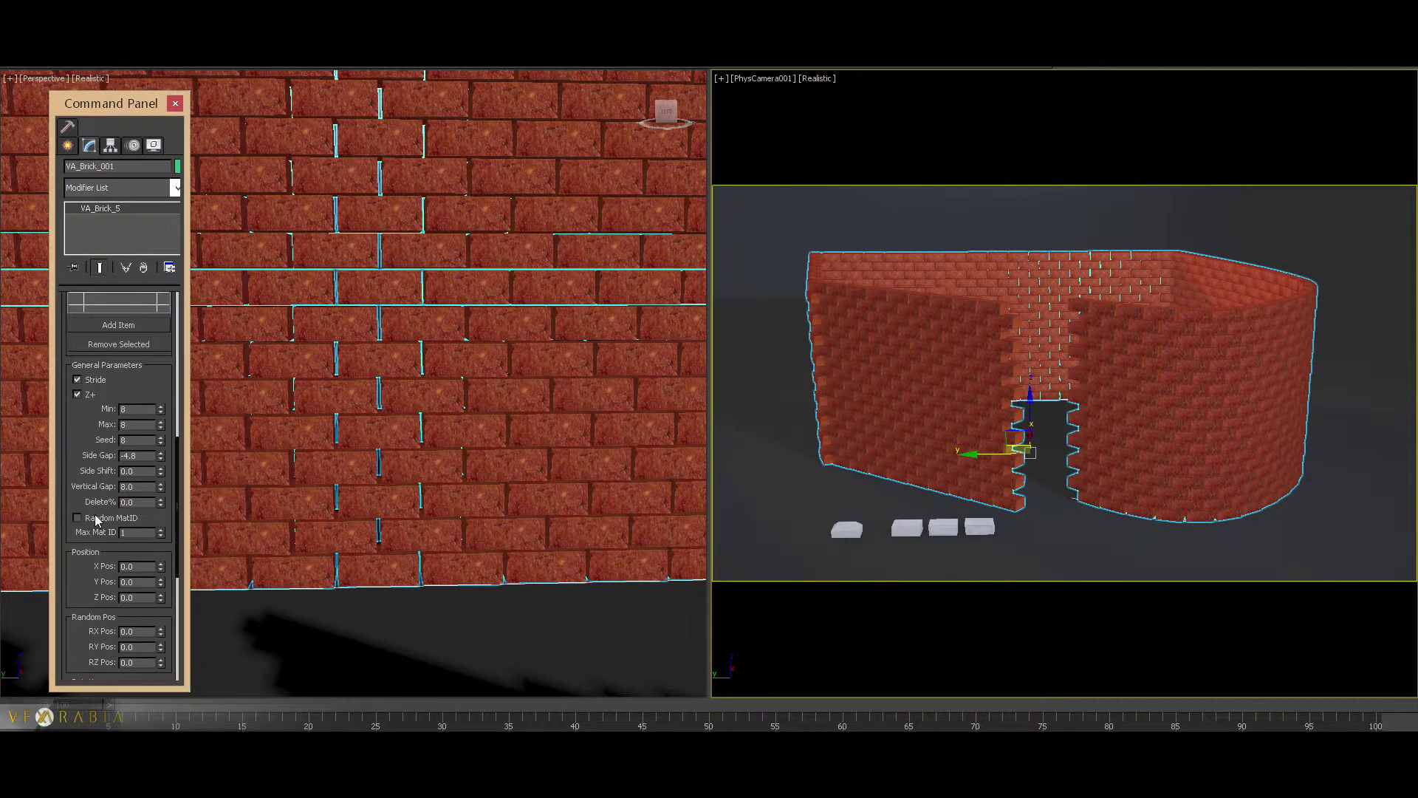
left_click(104, 519)
left_click(161, 529)
left_click(161, 529)
left_click(161, 529)
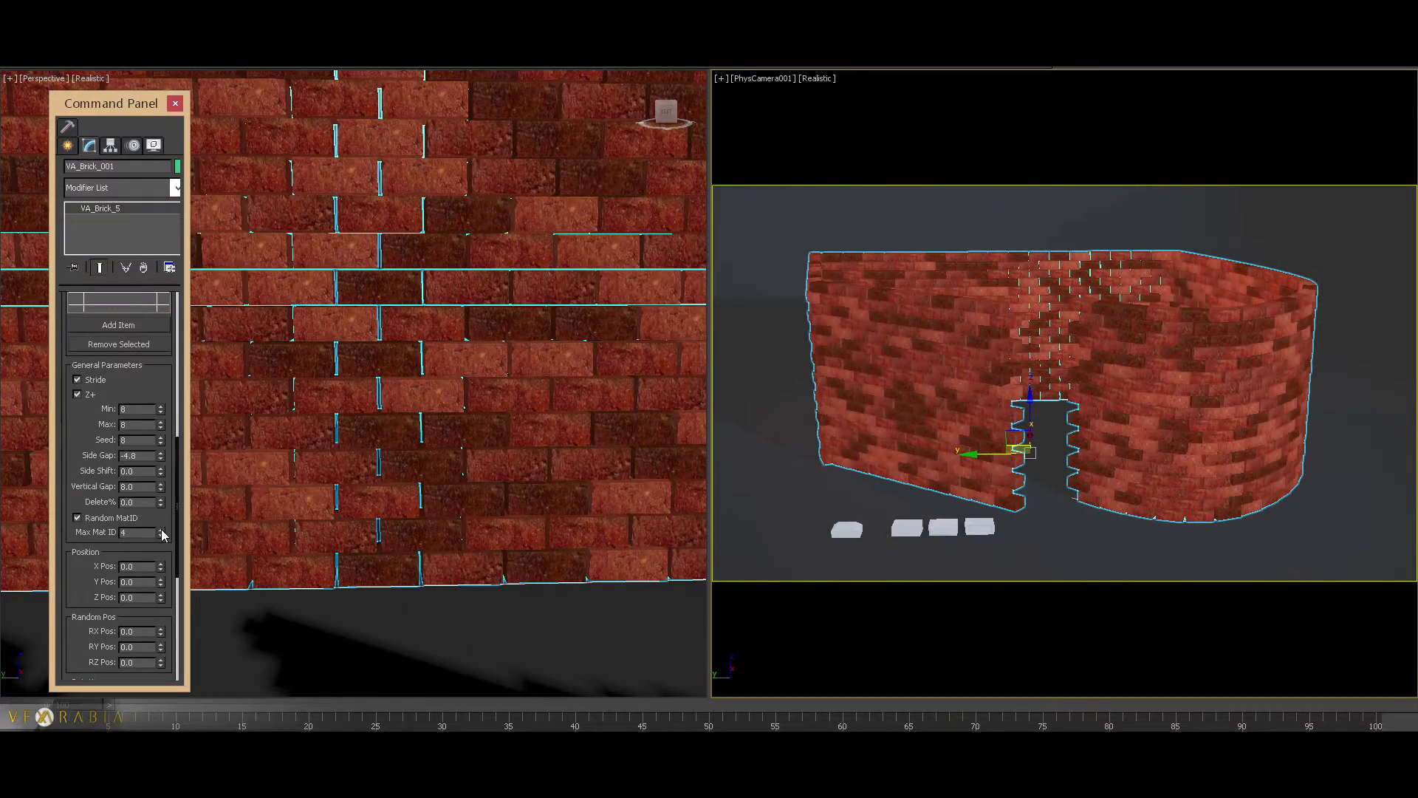
left_click(161, 529)
left_click(161, 529)
left_click(161, 437)
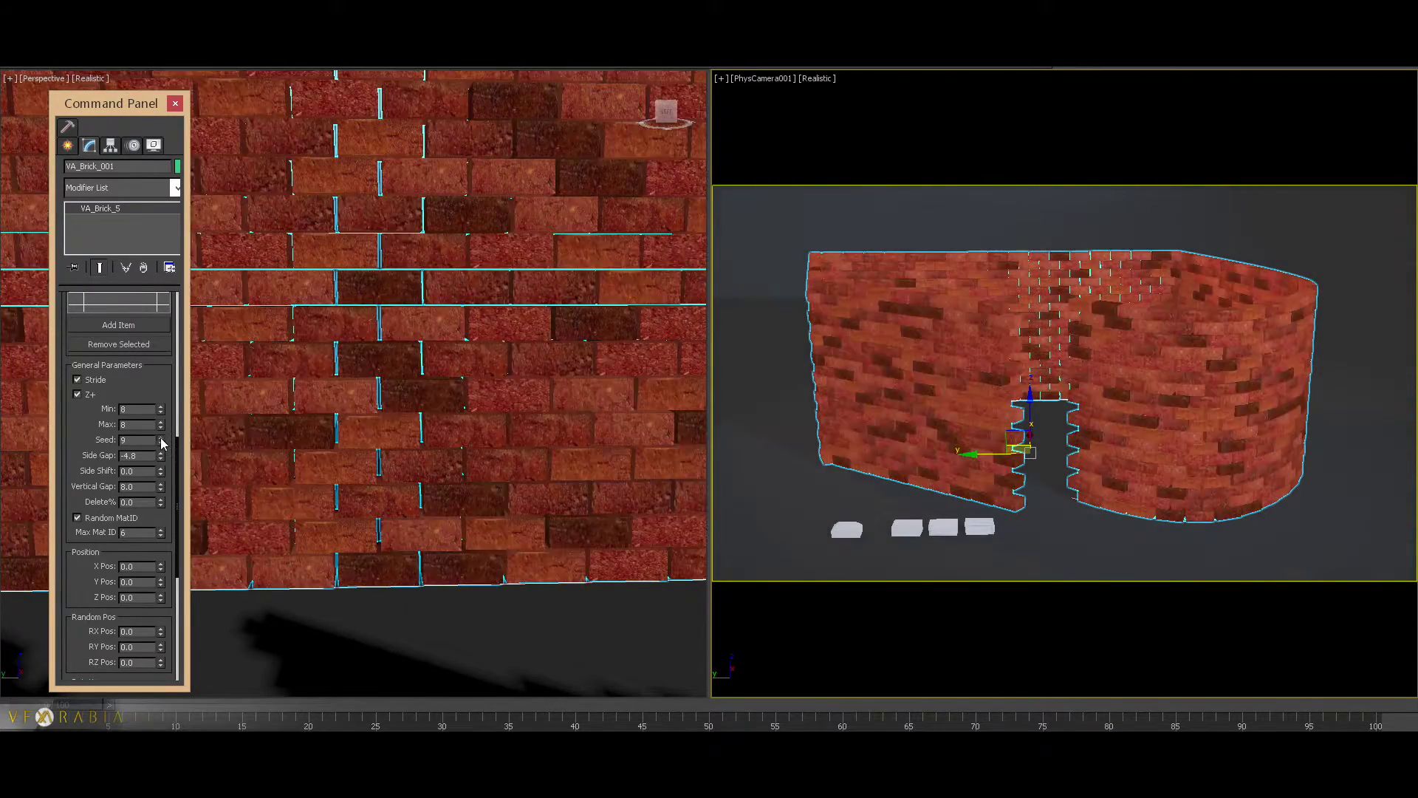
left_click(161, 438)
left_click(161, 437)
left_click(161, 438)
Set the strand height value to 5
left_click_drag(82, 560, 92, 479)
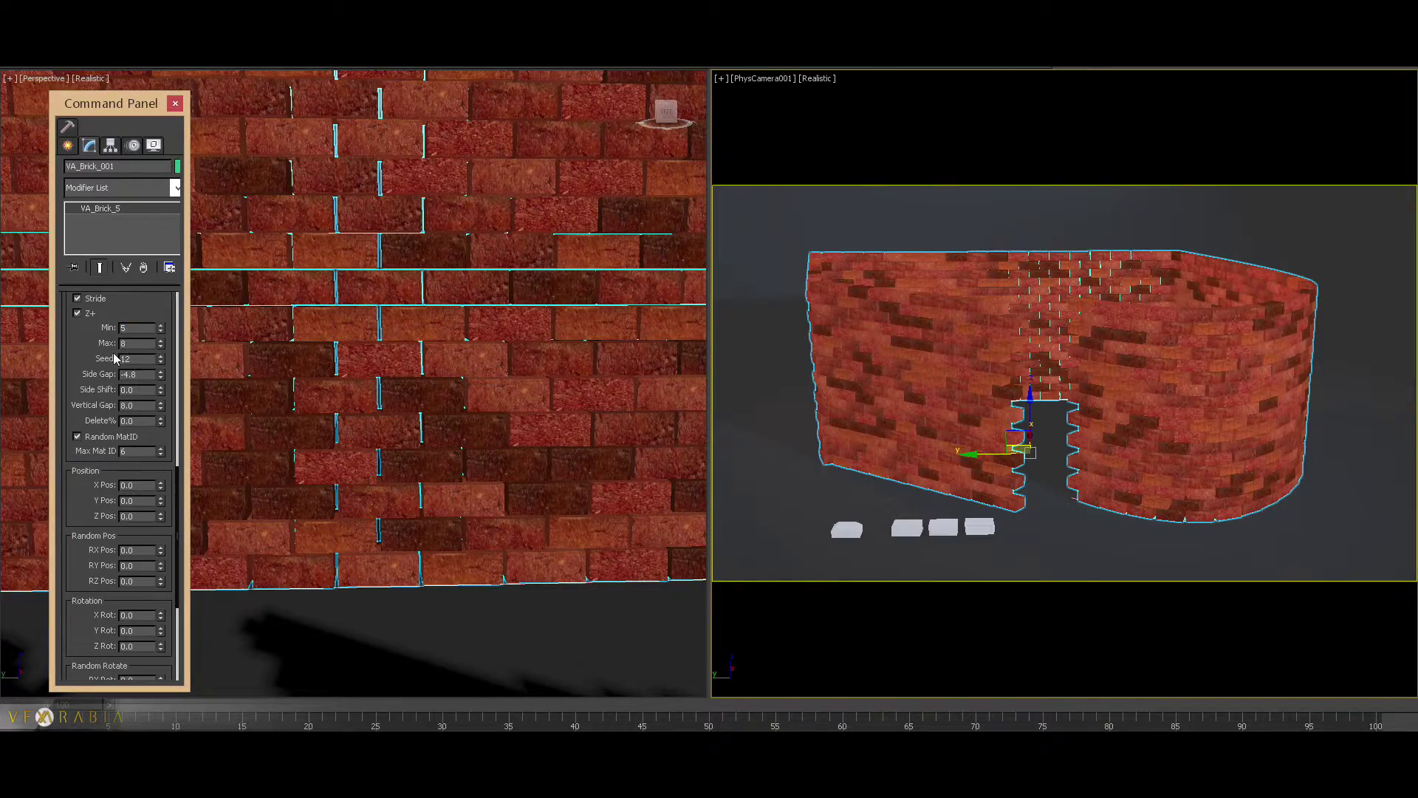
double_click(131, 328)
type("5")
key("Tab")
type("5")
Reset X and Z Pos to 0 and give the bricks a random X offset of 4.3
scroll(169, 375, "down", 2)
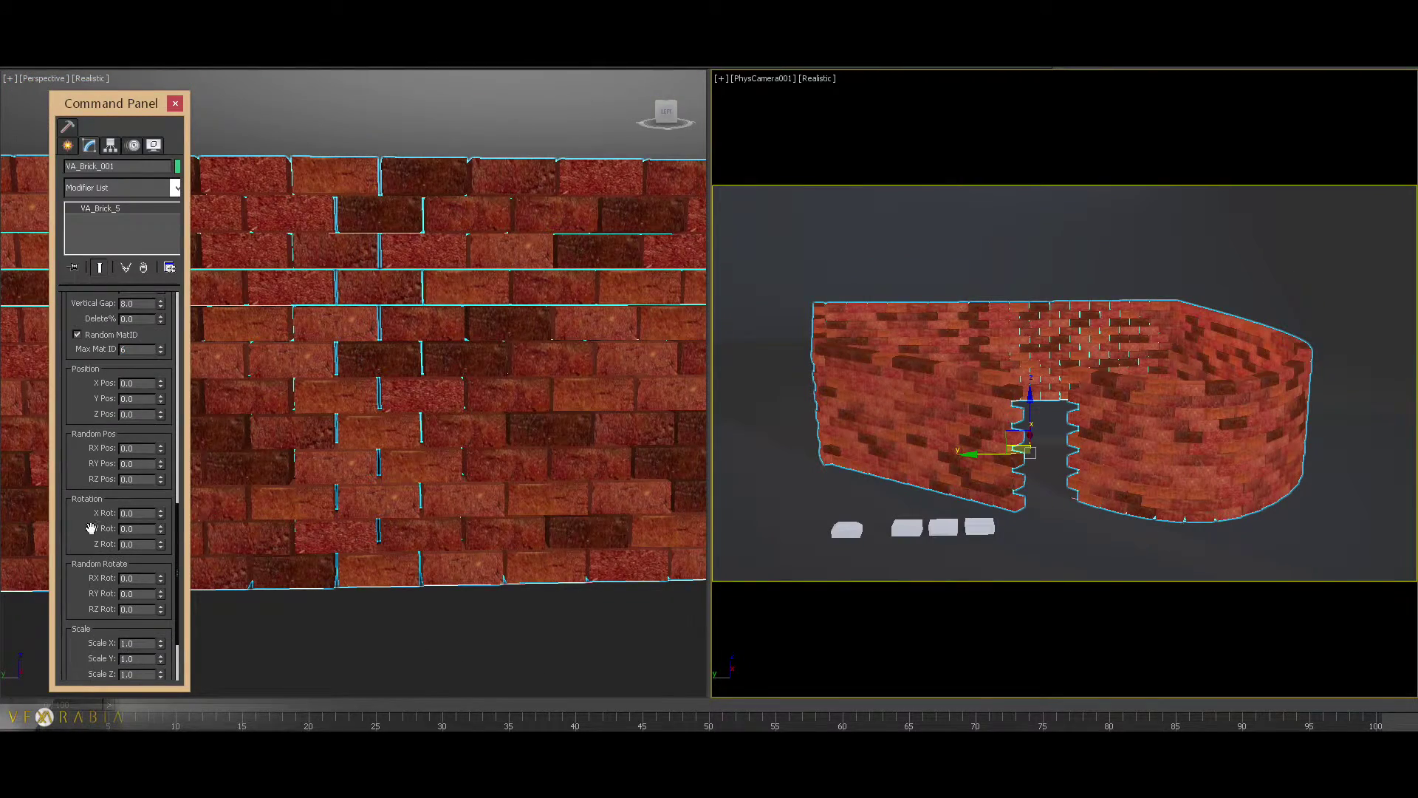
scroll(169, 375, "down", 1)
left_click_drag(160, 364, 147, 480)
right_click(146, 480)
left_click_drag(161, 395, 159, 376)
right_click(159, 375)
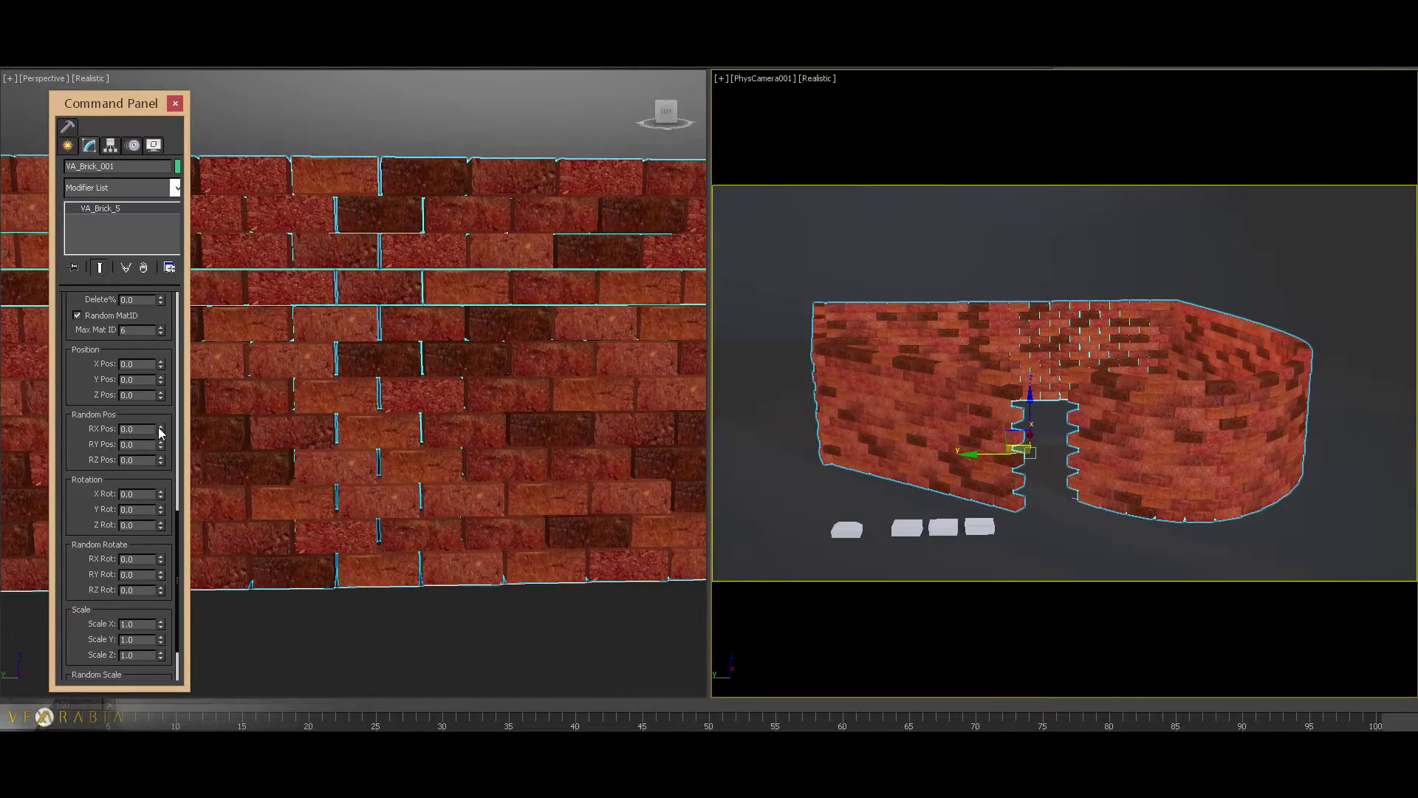
left_click_drag(161, 429, 170, 382)
mouse_move(259, 354)
middle_mouse_down("alt")
mouse_move(284, 384)
mouse_move(342, 370)
middle_mouse_up("alt")
Switch the Perspective viewport to Shaded
scroll(284, 369, "down", 3)
left_click(89, 79)
left_click(129, 111)
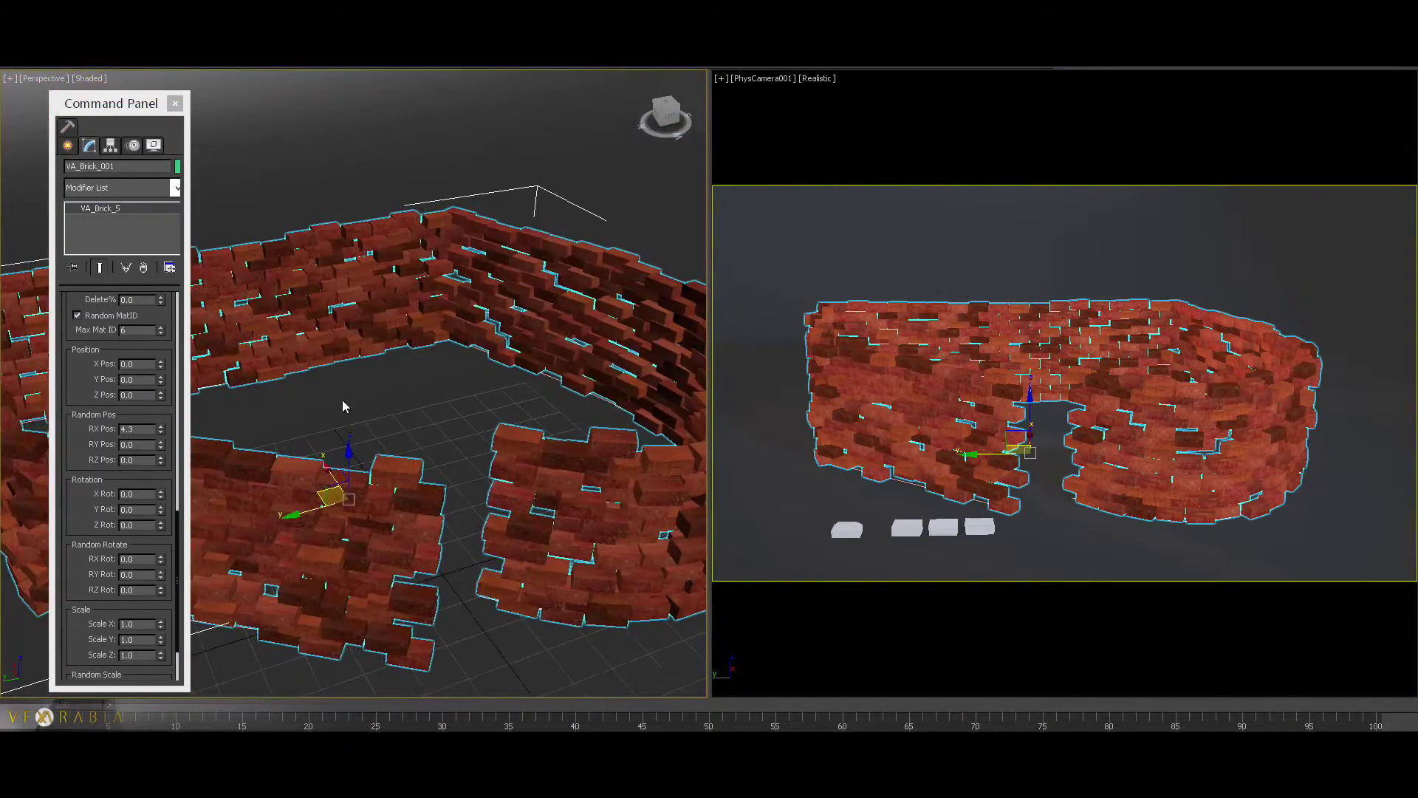
Increase the random offset to scatter the bricks further apart
left_click_drag(169, 435, 169, 414)
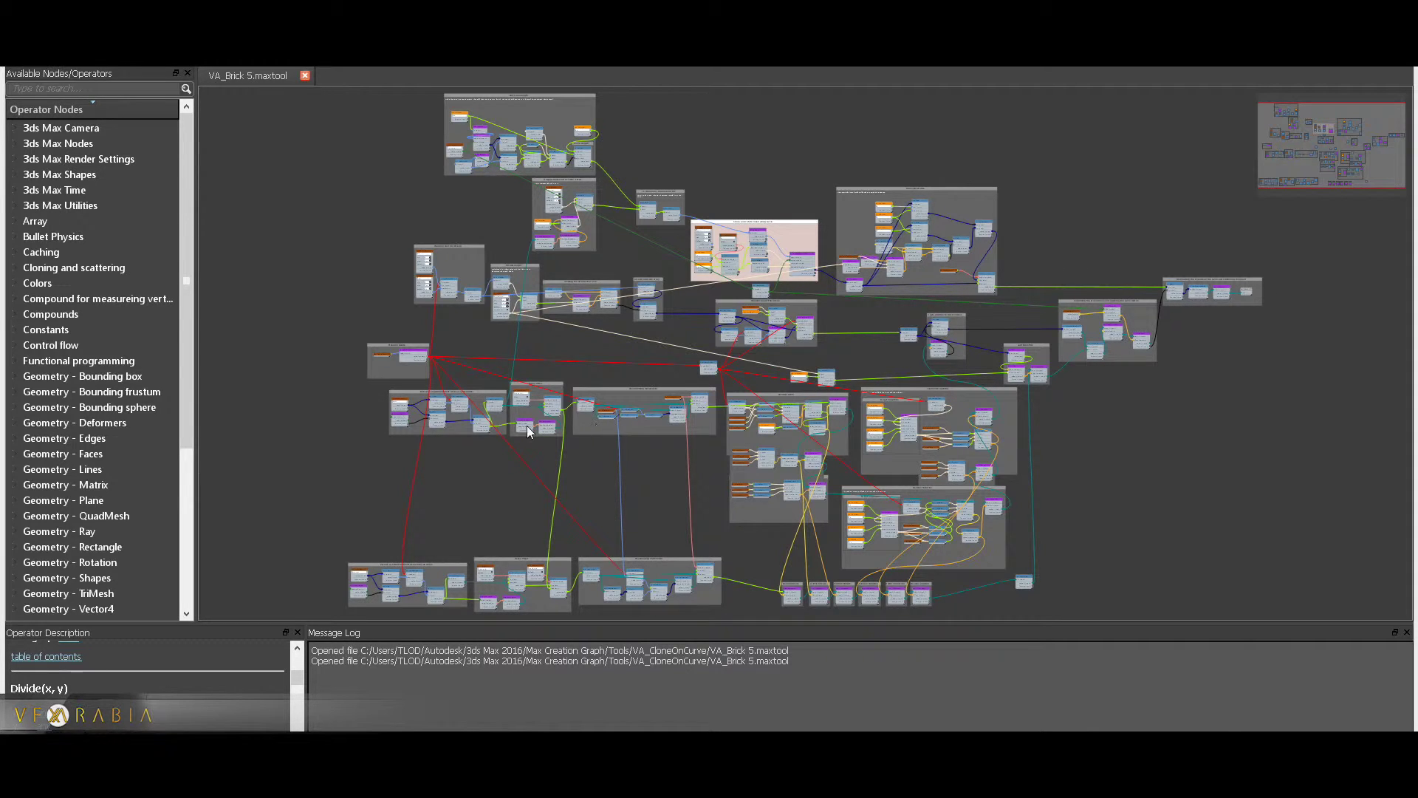
scroll(493, 374, "up", 2)
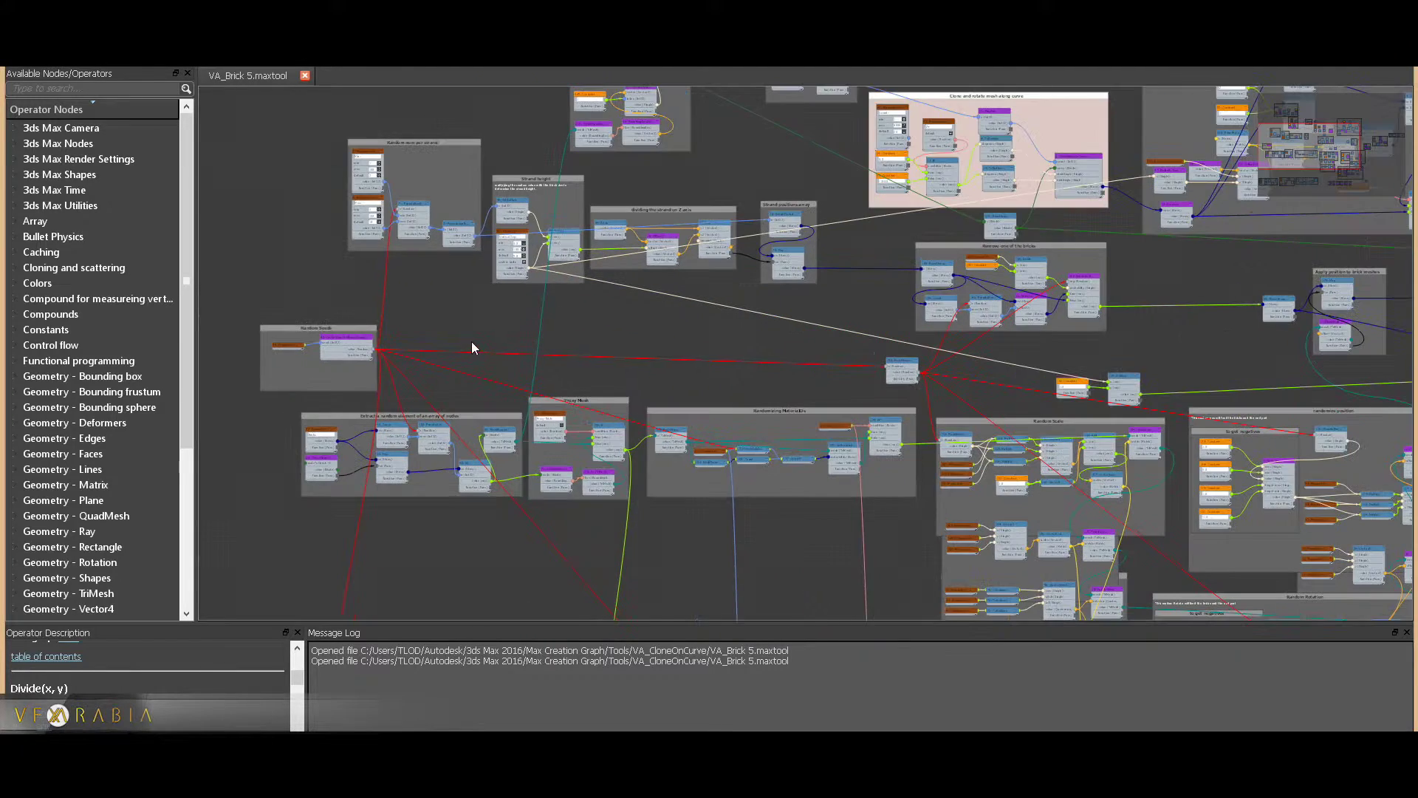
scroll(494, 362, "up", 2)
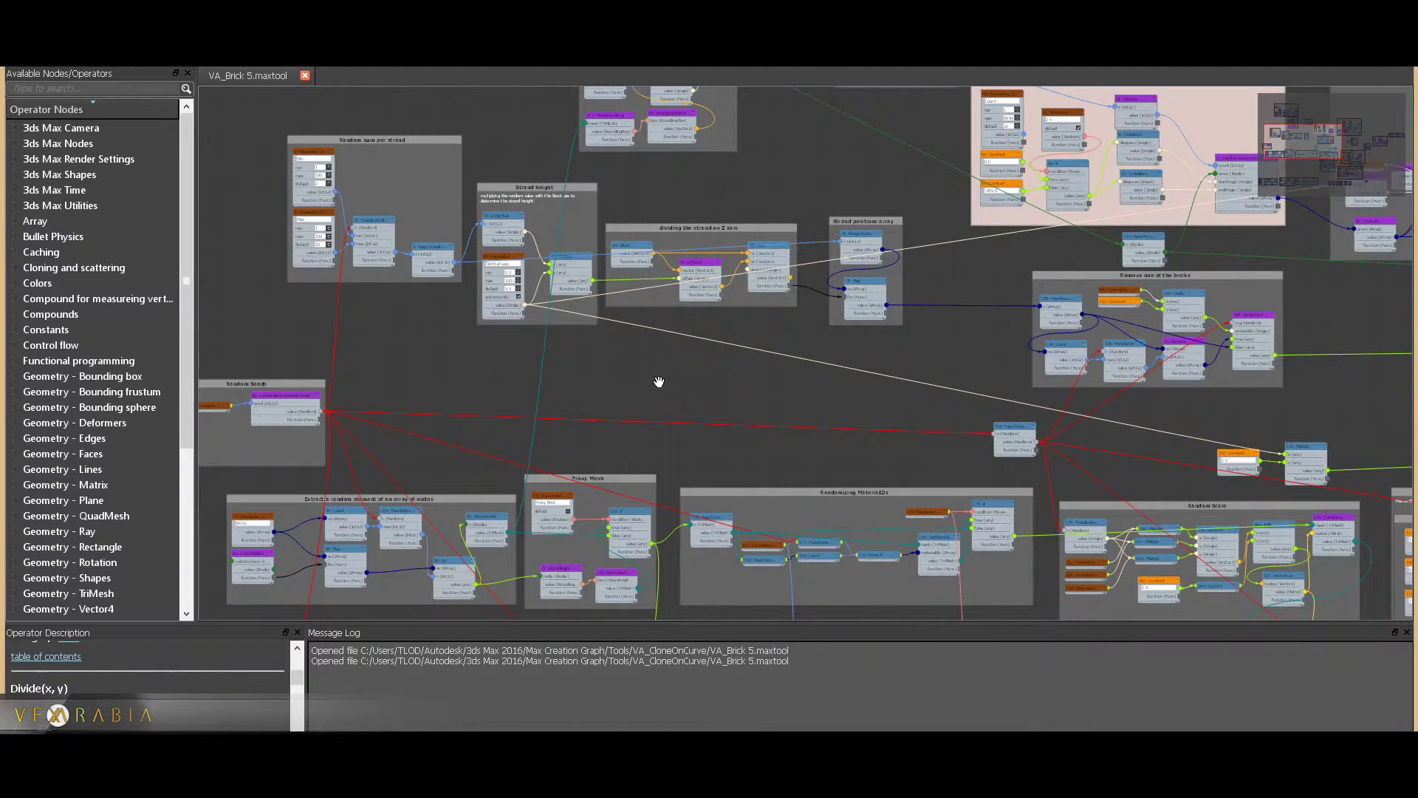
middle_click_drag(659, 382, 671, 459)
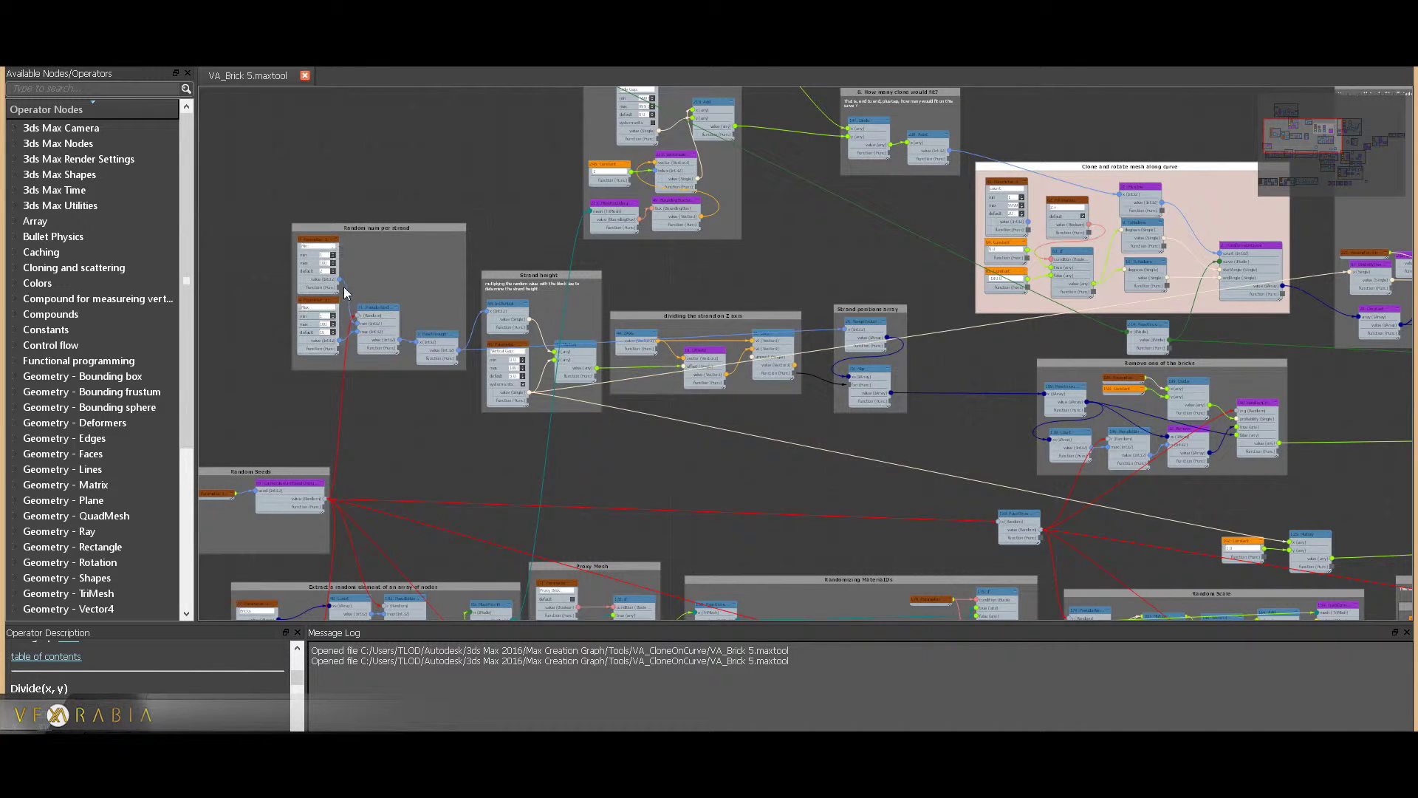
middle_click_drag(447, 344, 391, 365)
scroll(391, 366, "up", 1)
middle_click_drag(697, 483, 598, 459)
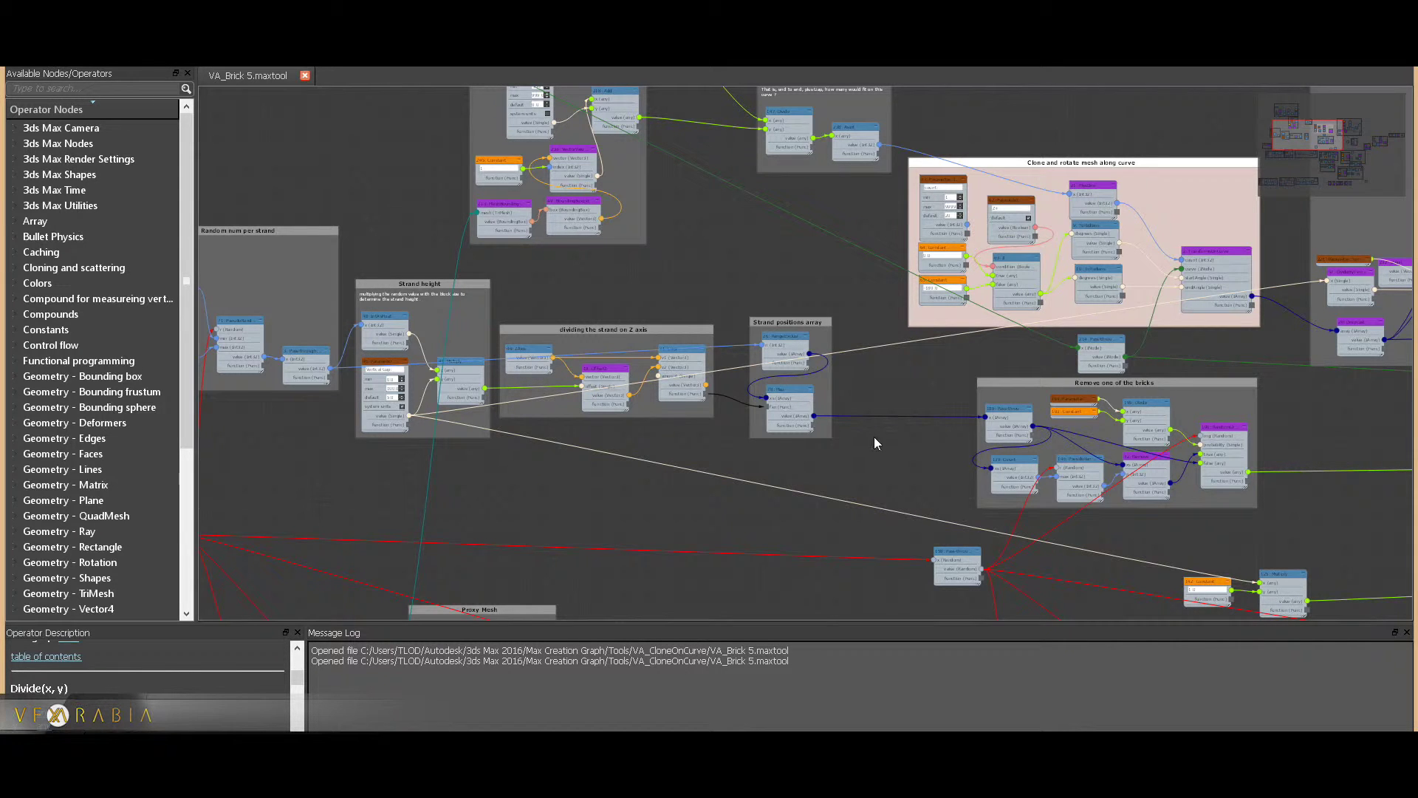
middle_click_drag(915, 370, 519, 329)
scroll(578, 307, "down", 1)
scroll(653, 347, "up", 1)
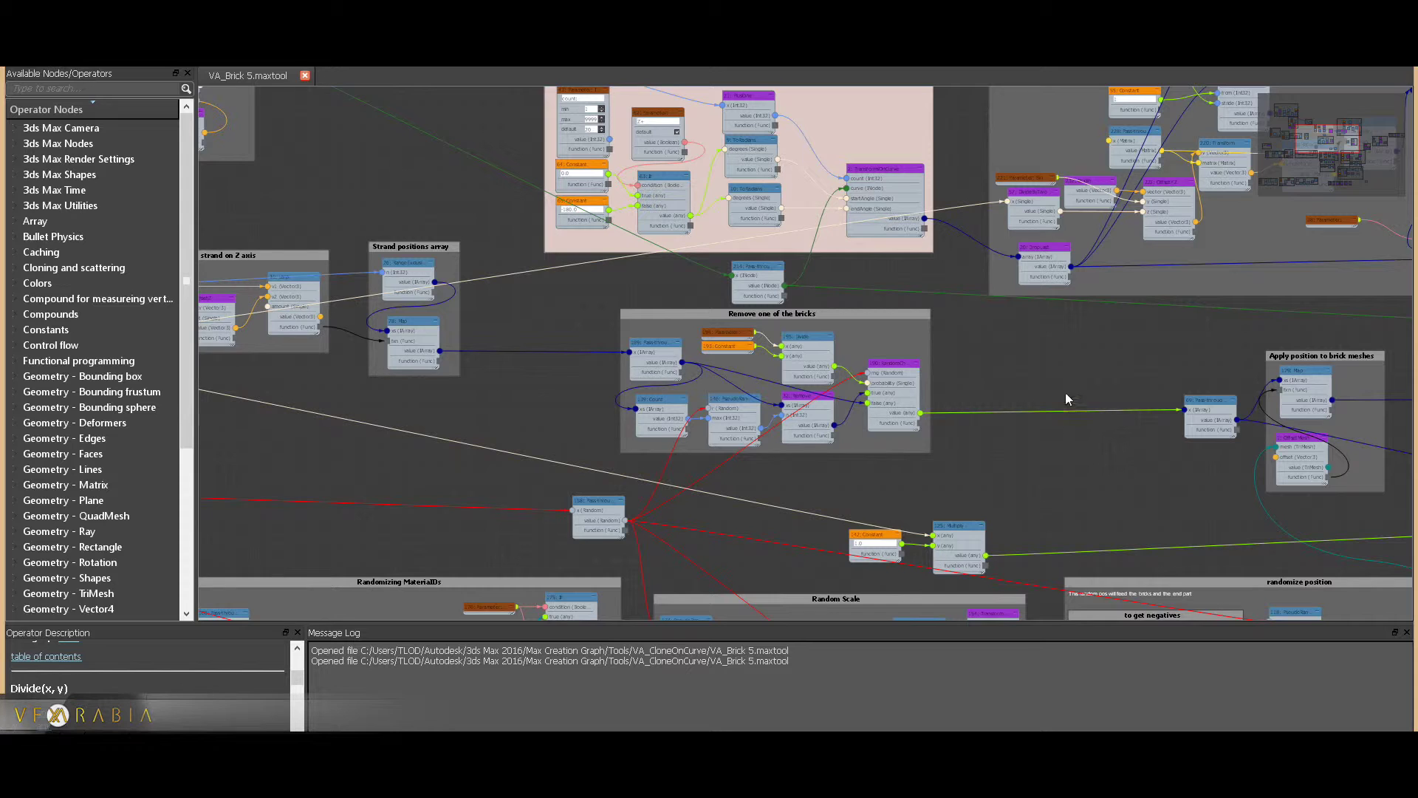
middle_click_drag(1066, 394, 909, 383)
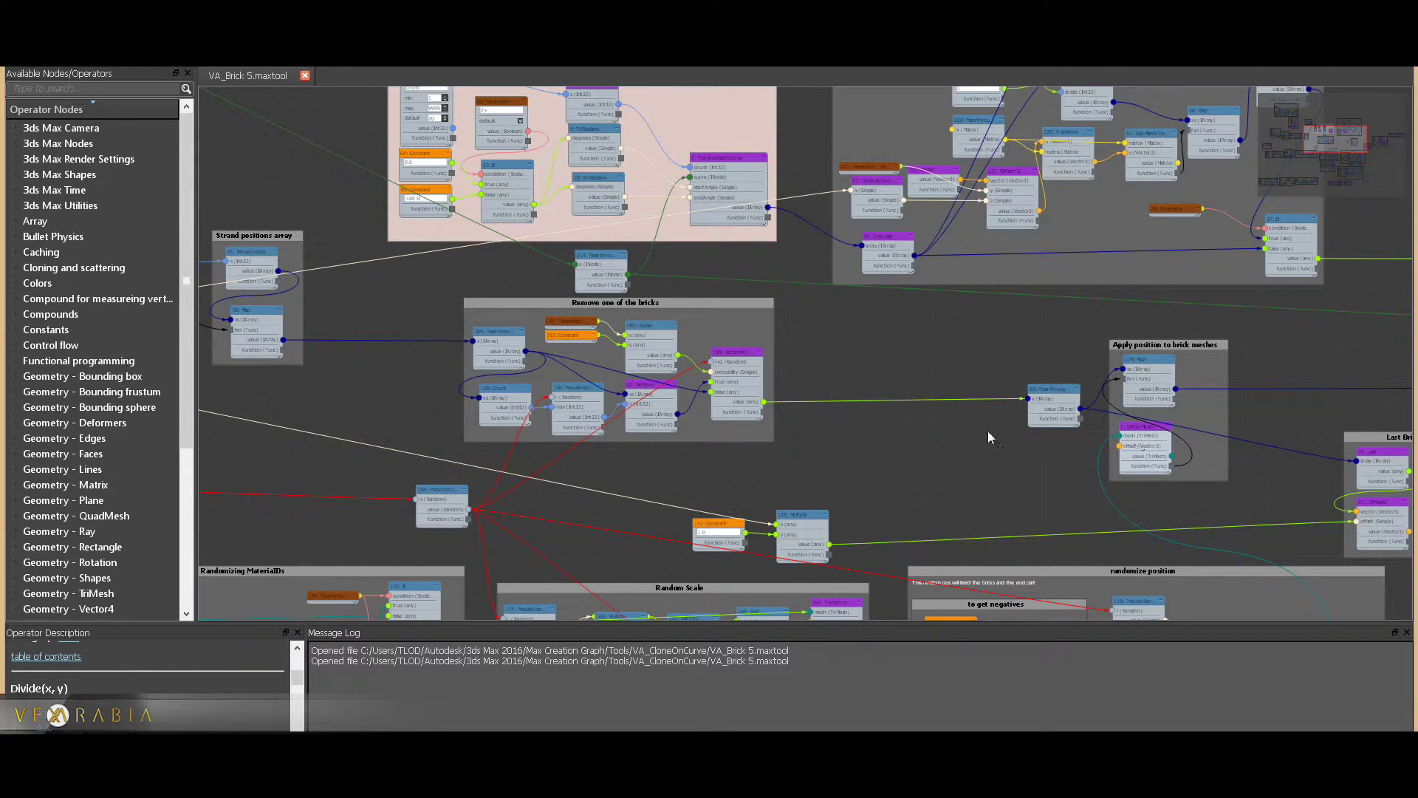
scroll(824, 431, "down", 5)
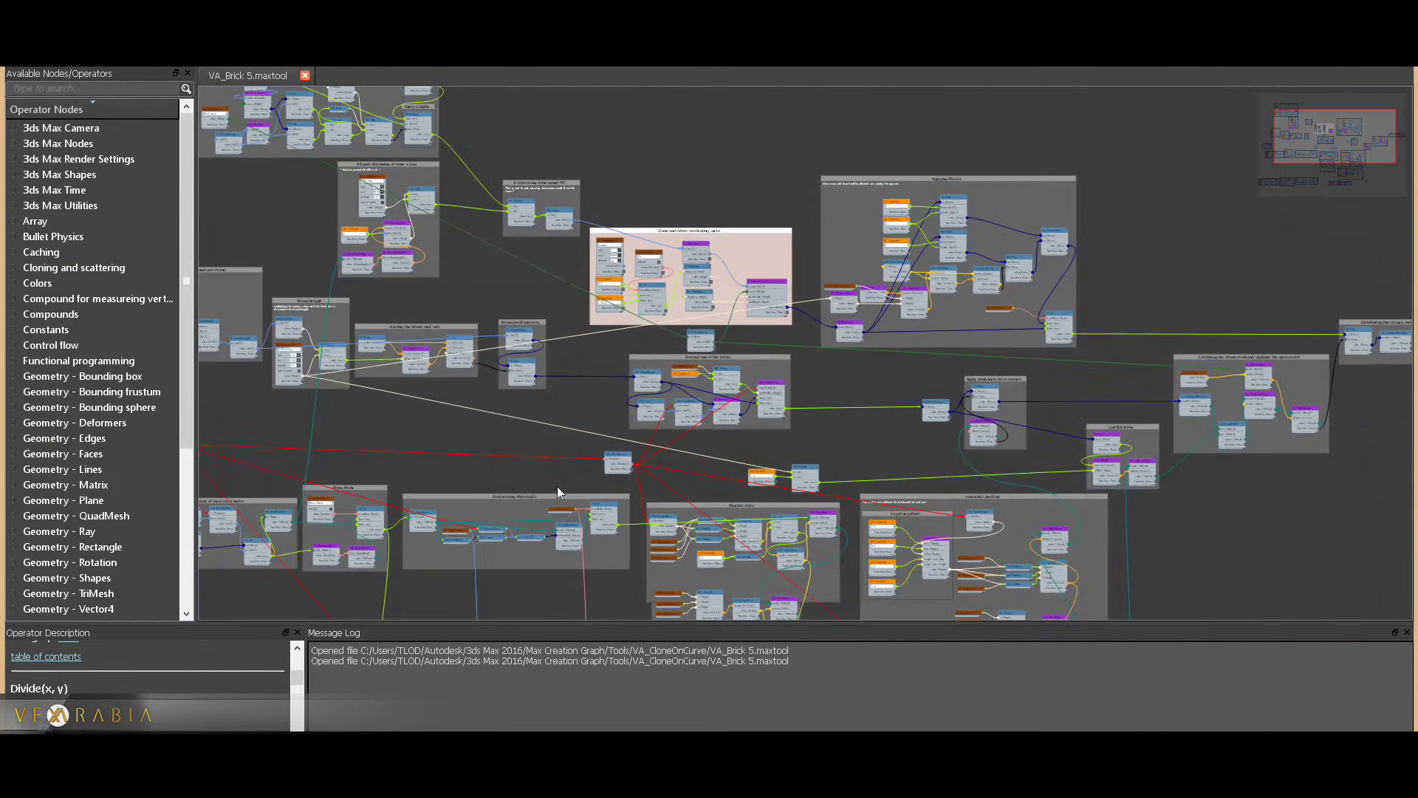
Pan past the Random Seeds group and zoom in on Randomizing MaterialIDs and Random Scale
middle_click_drag(600, 474, 960, 448)
middle_click_drag(700, 561, 666, 479)
scroll(666, 480, "up", 4)
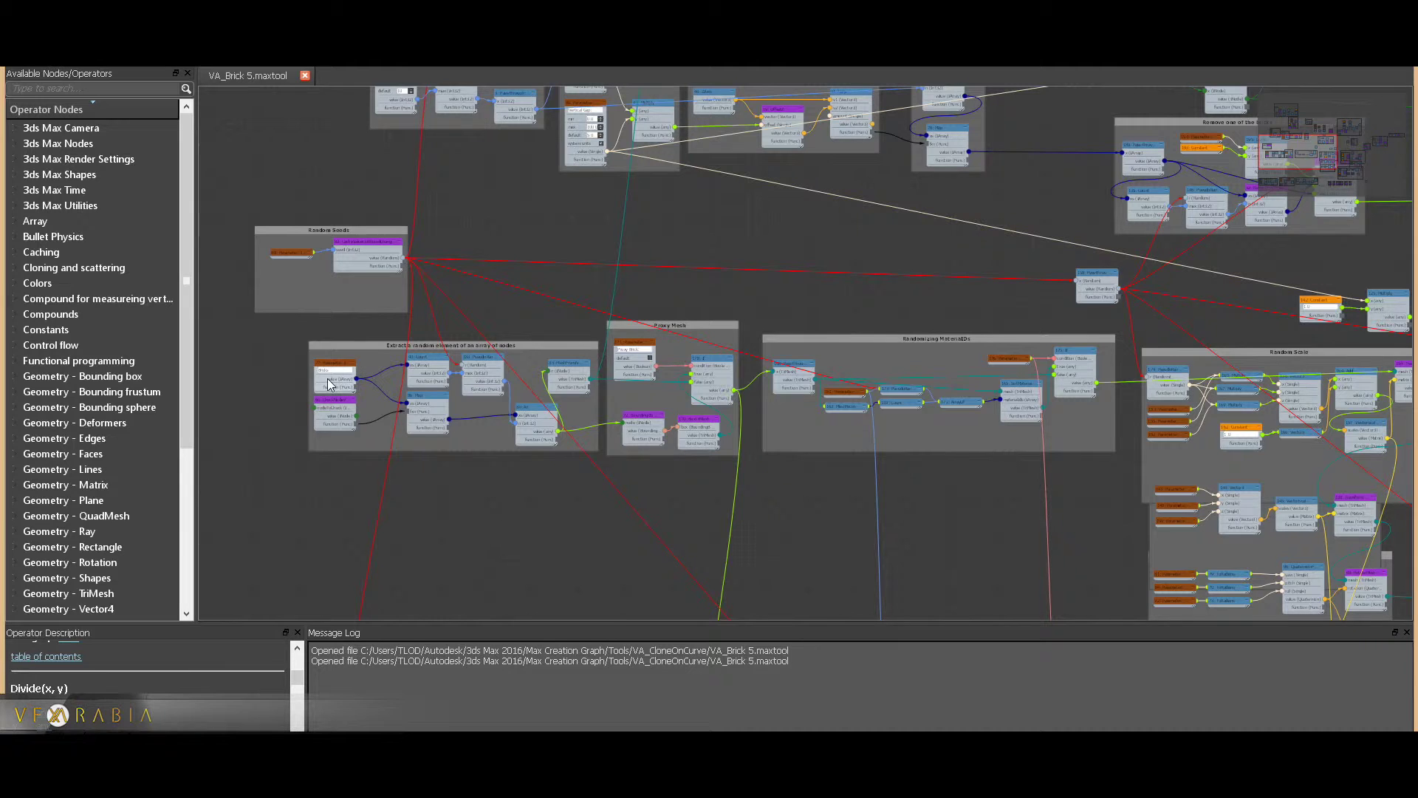
middle_click_drag(528, 399, 397, 430)
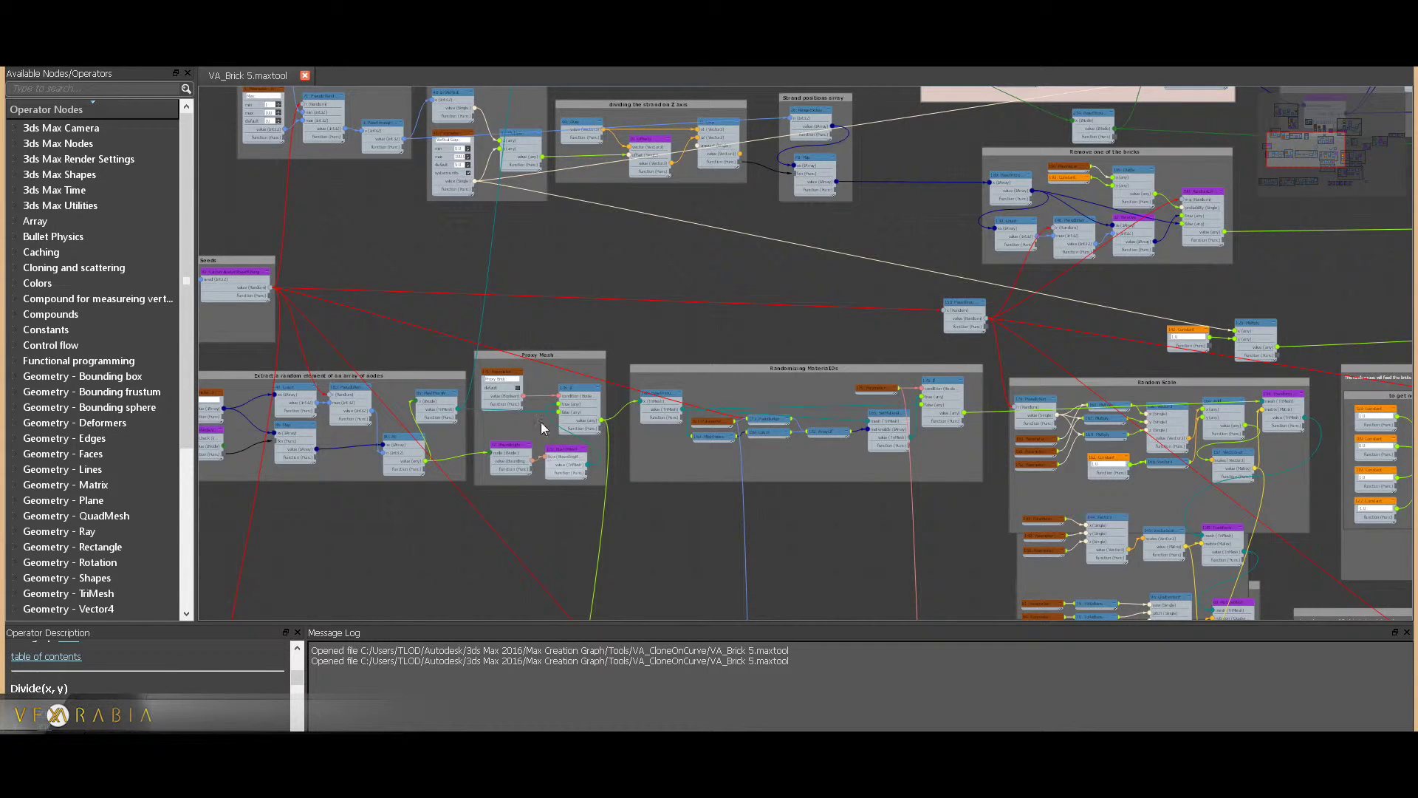
middle_click_drag(672, 456, 499, 454)
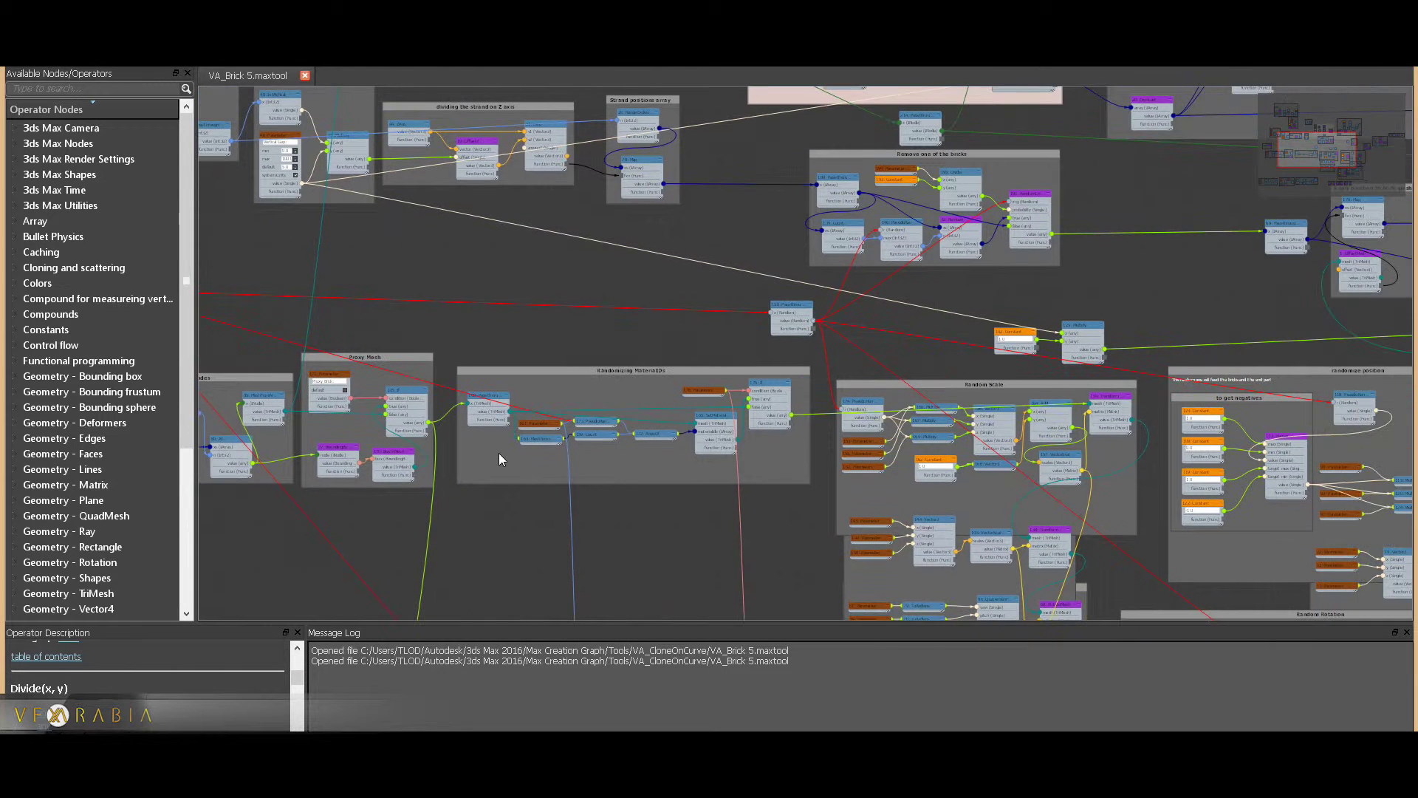
scroll(702, 426, "up", 3)
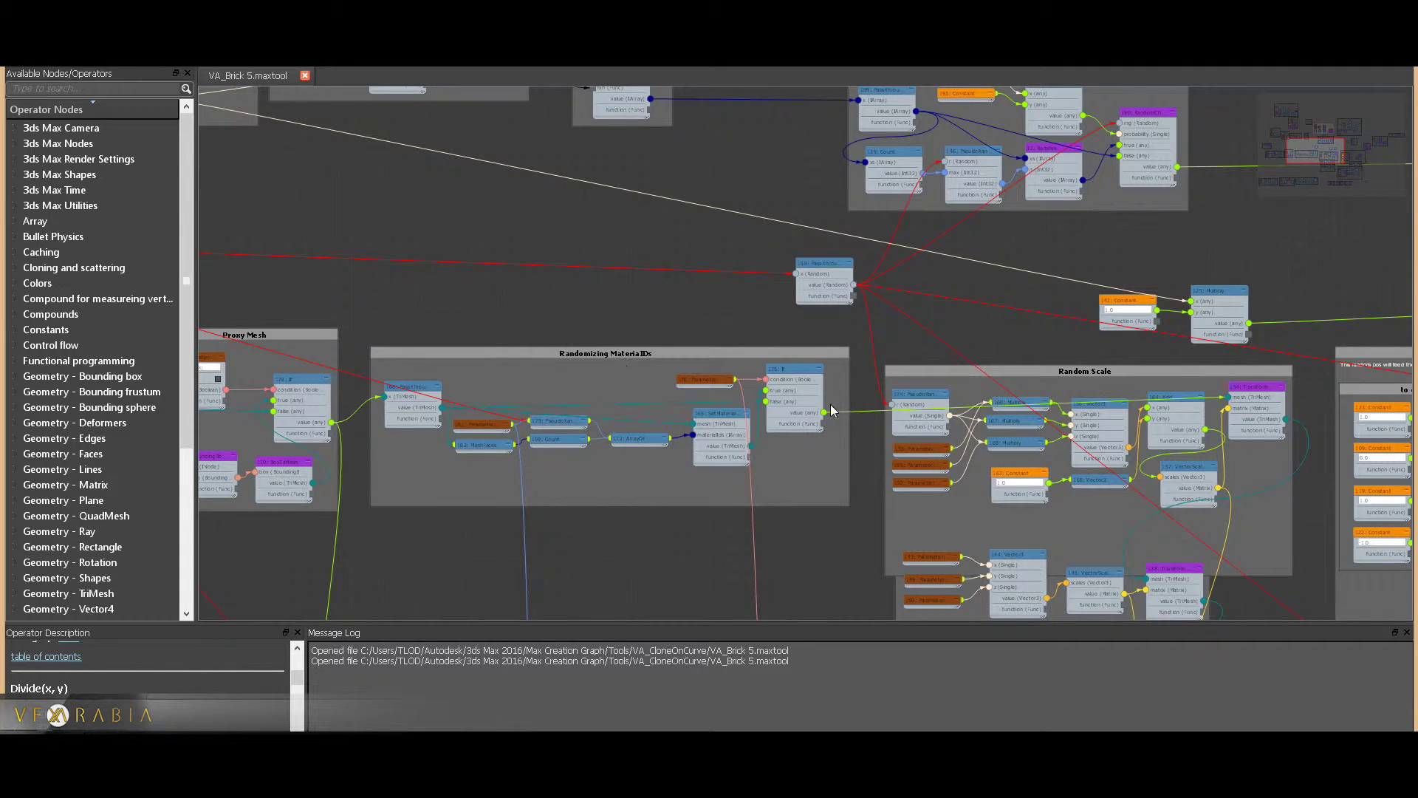
scroll(672, 484, "down", 1)
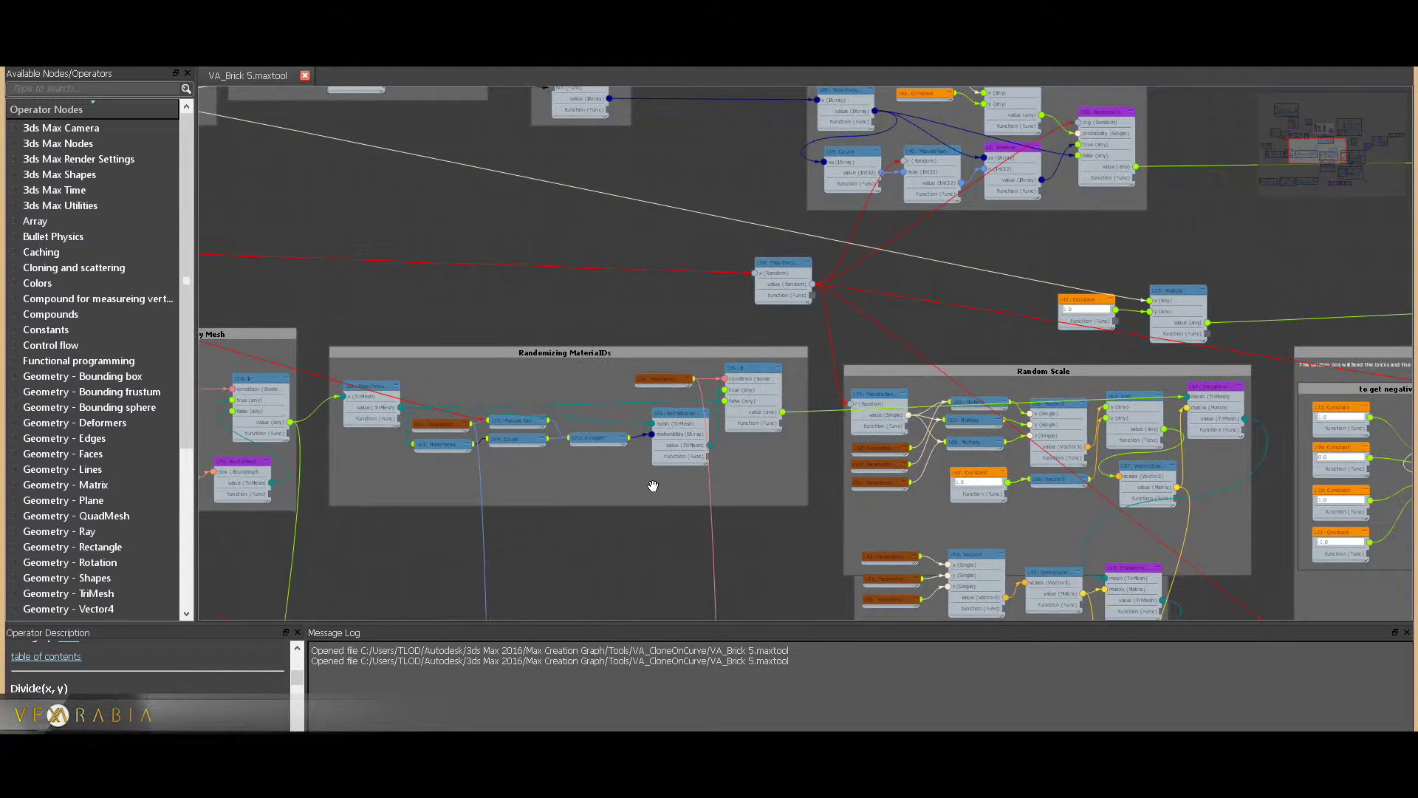
scroll(660, 486, "down", 1)
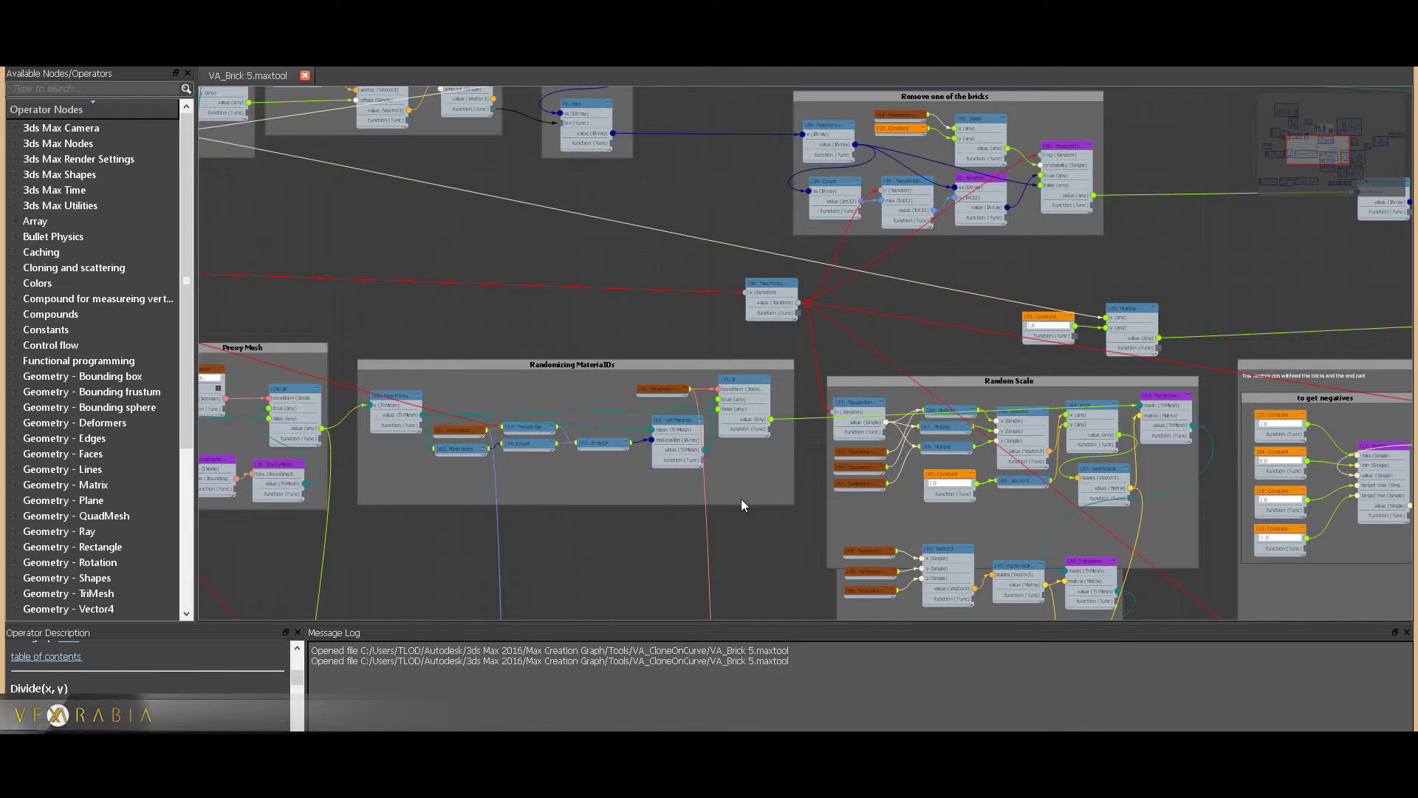
Pan around the Random Scale and position groups toward the upper groups of the graph
middle_click_drag(804, 378, 621, 316)
scroll(579, 341, "down", 2)
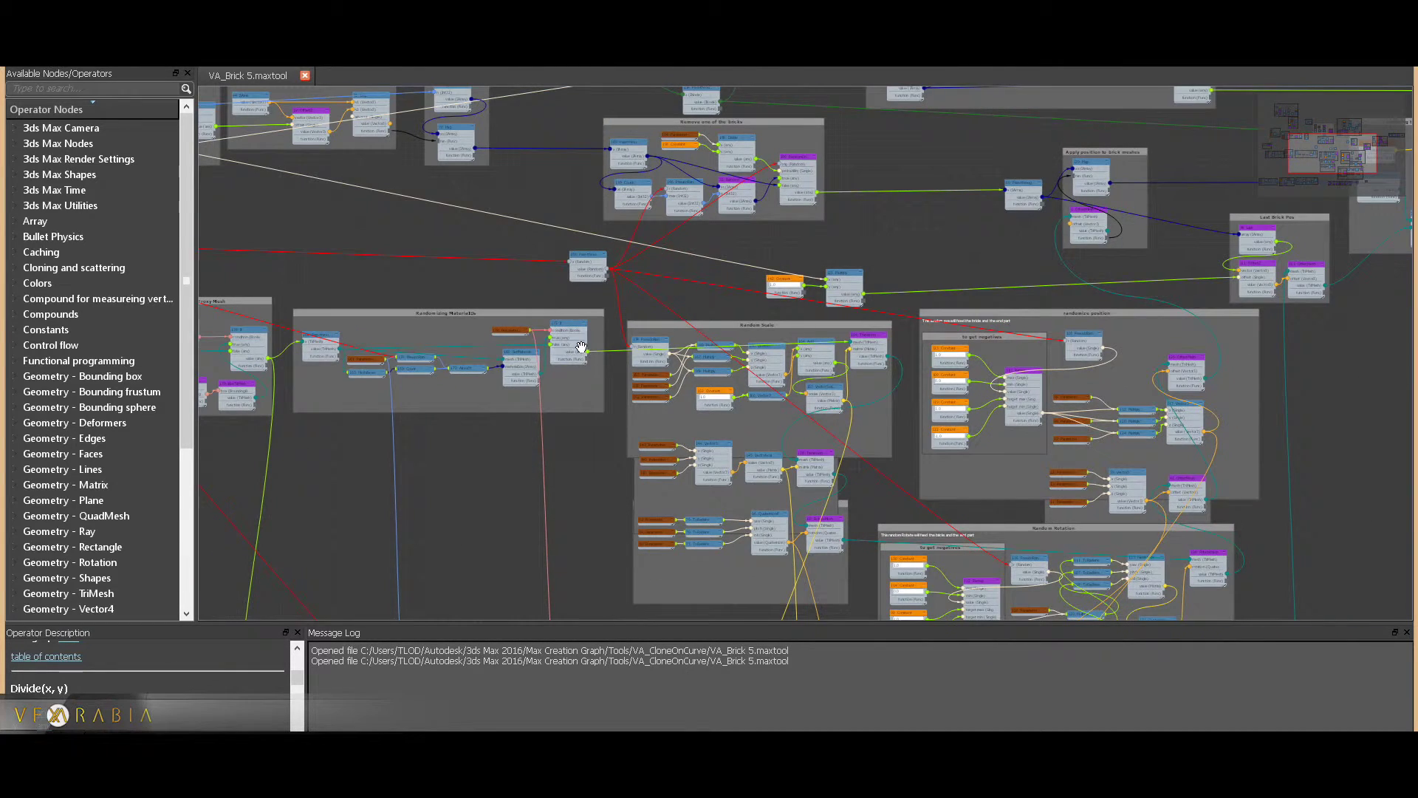
middle_click_drag(808, 502, 604, 384)
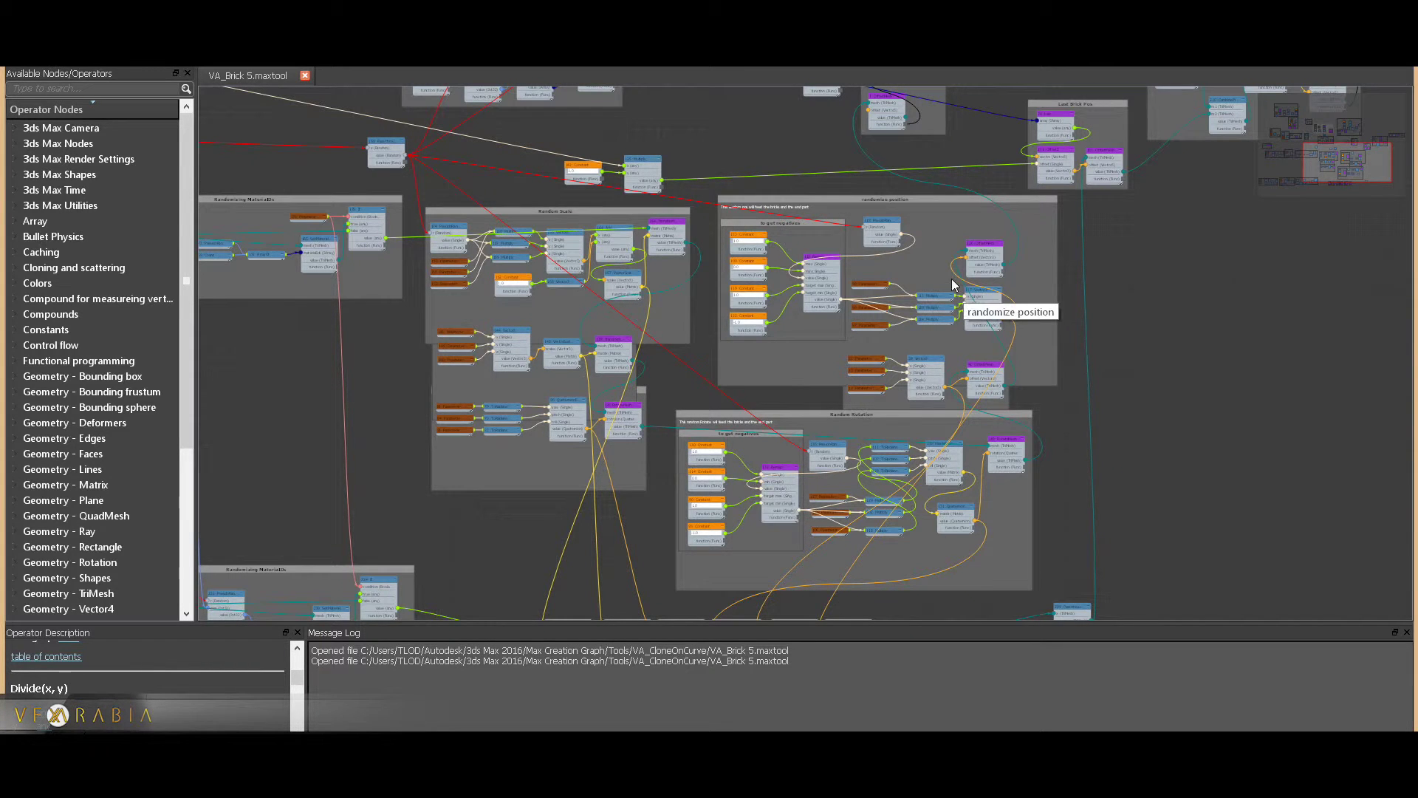
middle_click_drag(1013, 370, 943, 556)
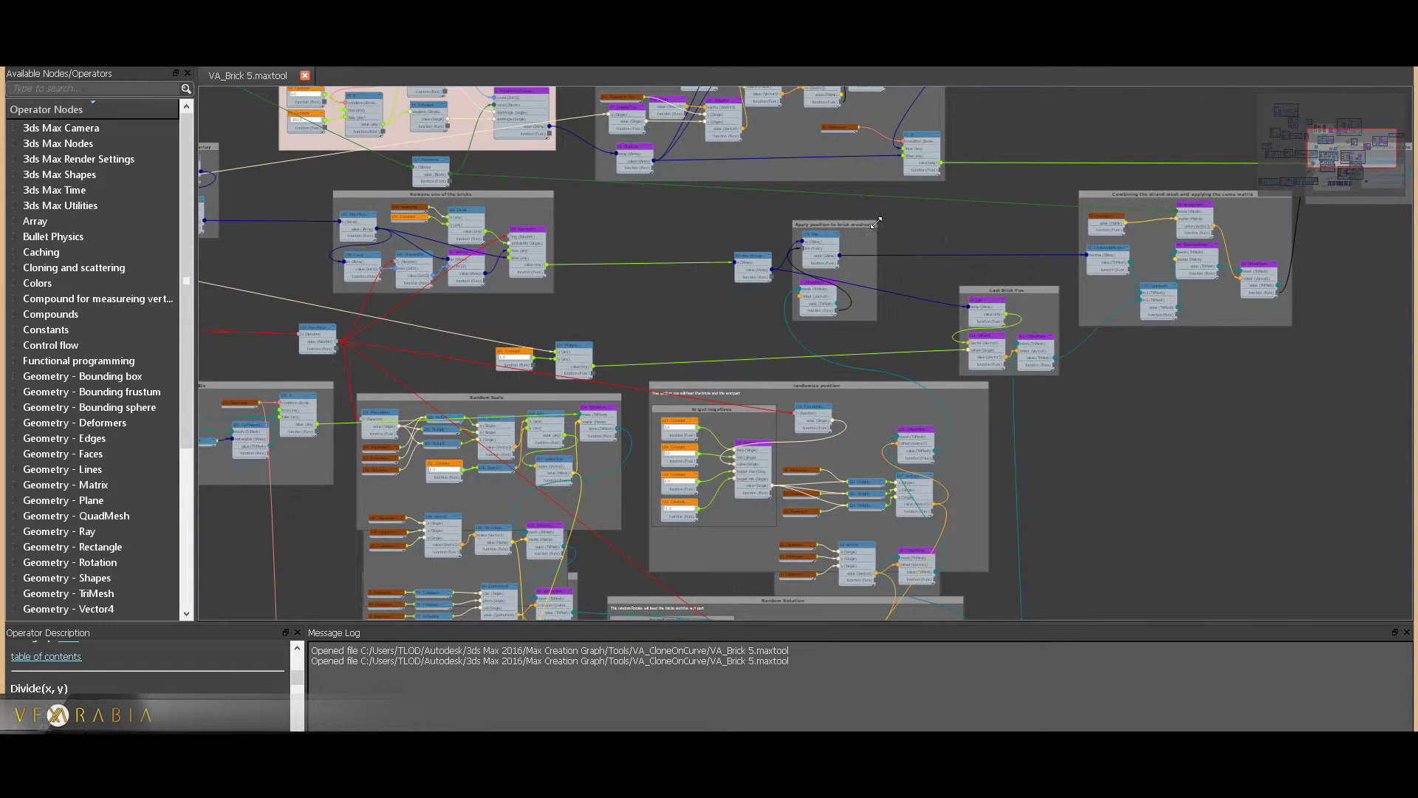
middle_click_drag(932, 227, 950, 423)
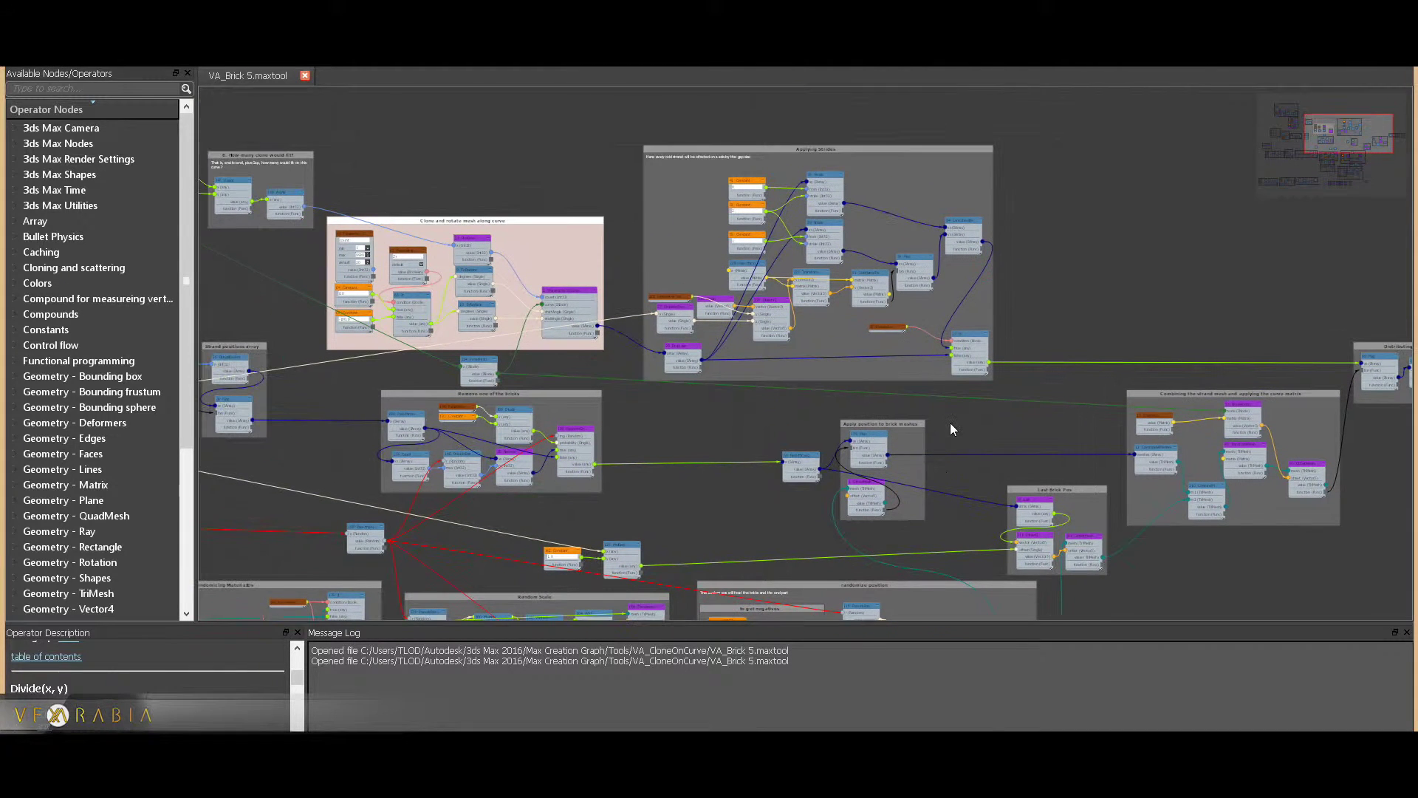
scroll(949, 422, "down", 2)
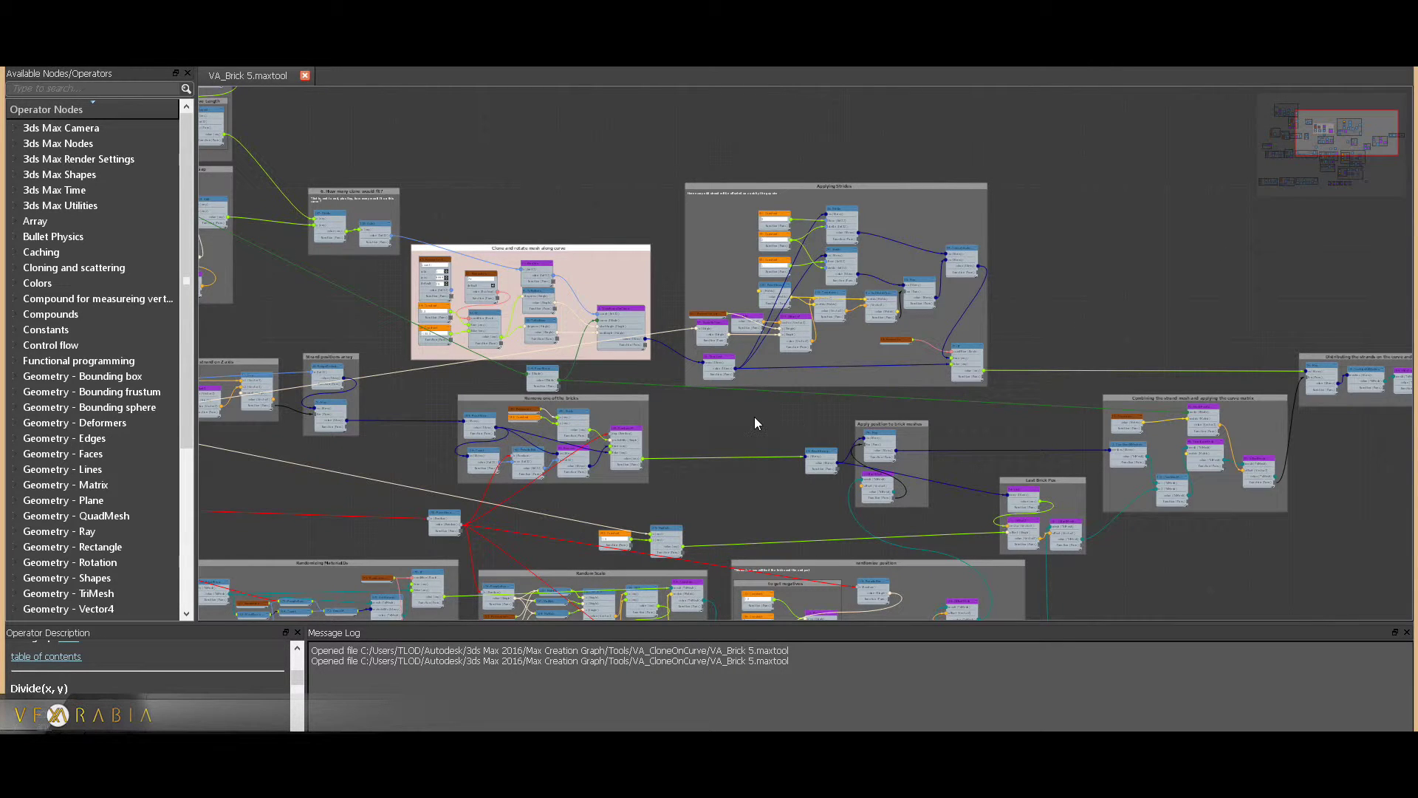
Move to the graph's earliest groups around Clone and rotate mesh along curve
middle_click_drag(703, 435, 969, 564)
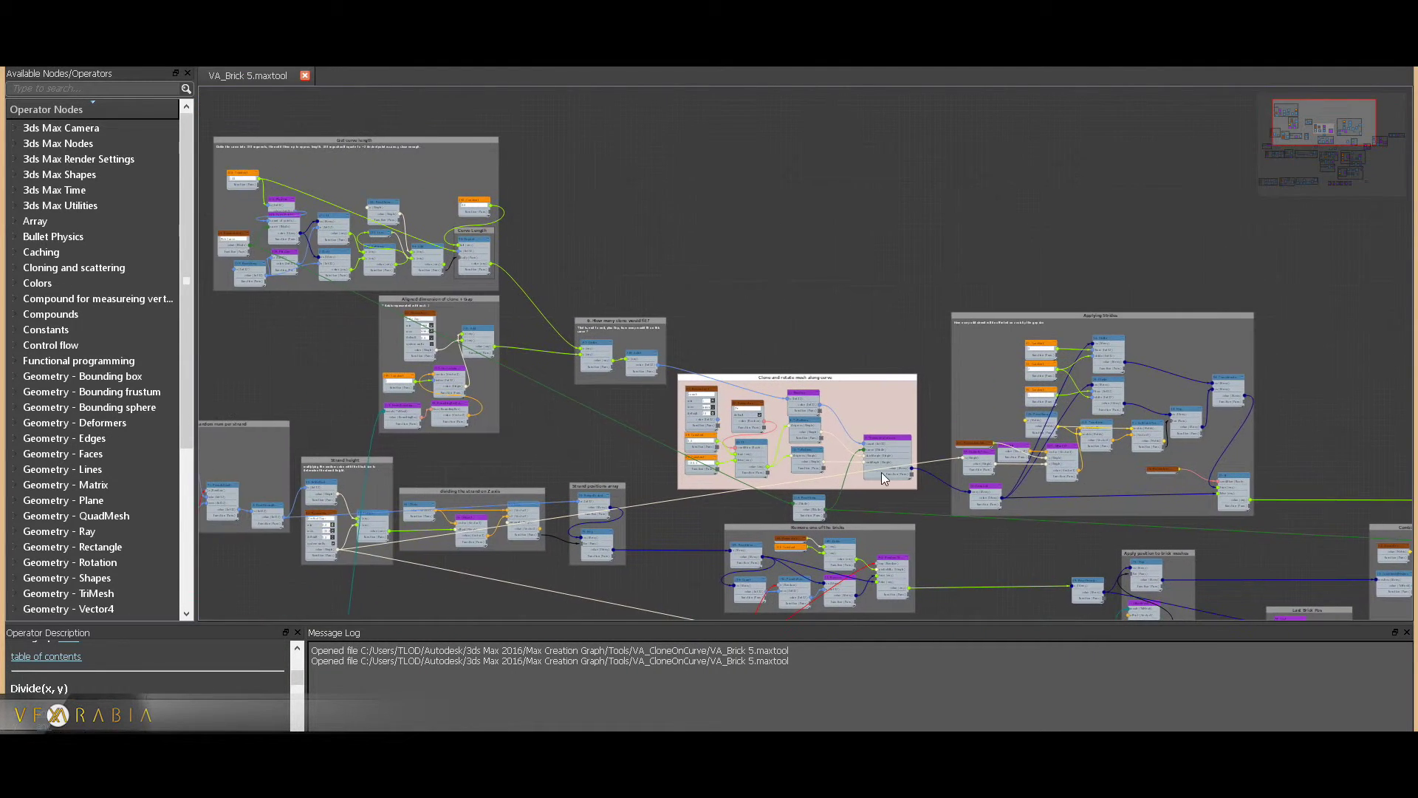
middle_click_drag(719, 329, 771, 374)
scroll(1314, 440, "down", 1)
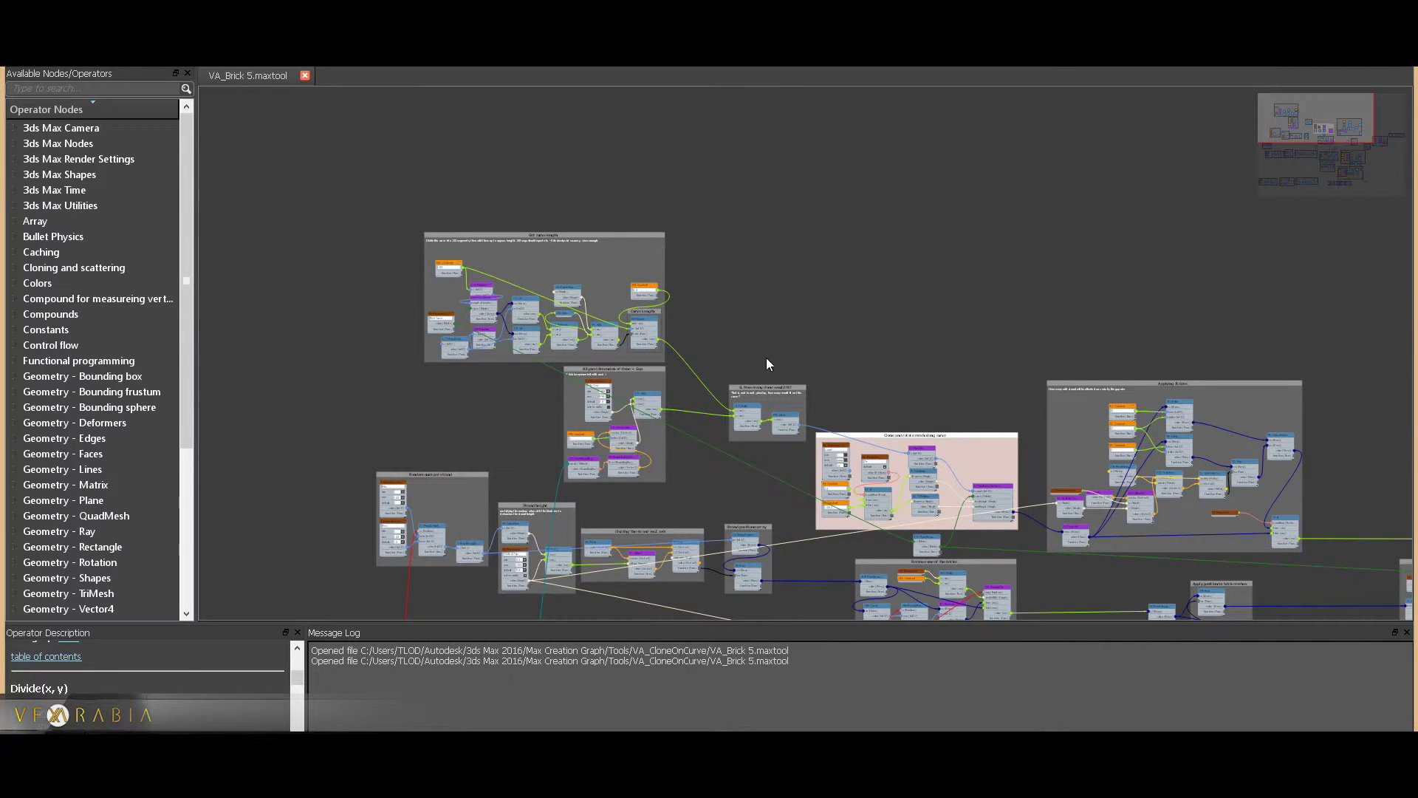
middle_click_drag(723, 358, 725, 367)
scroll(725, 363, "up", 2)
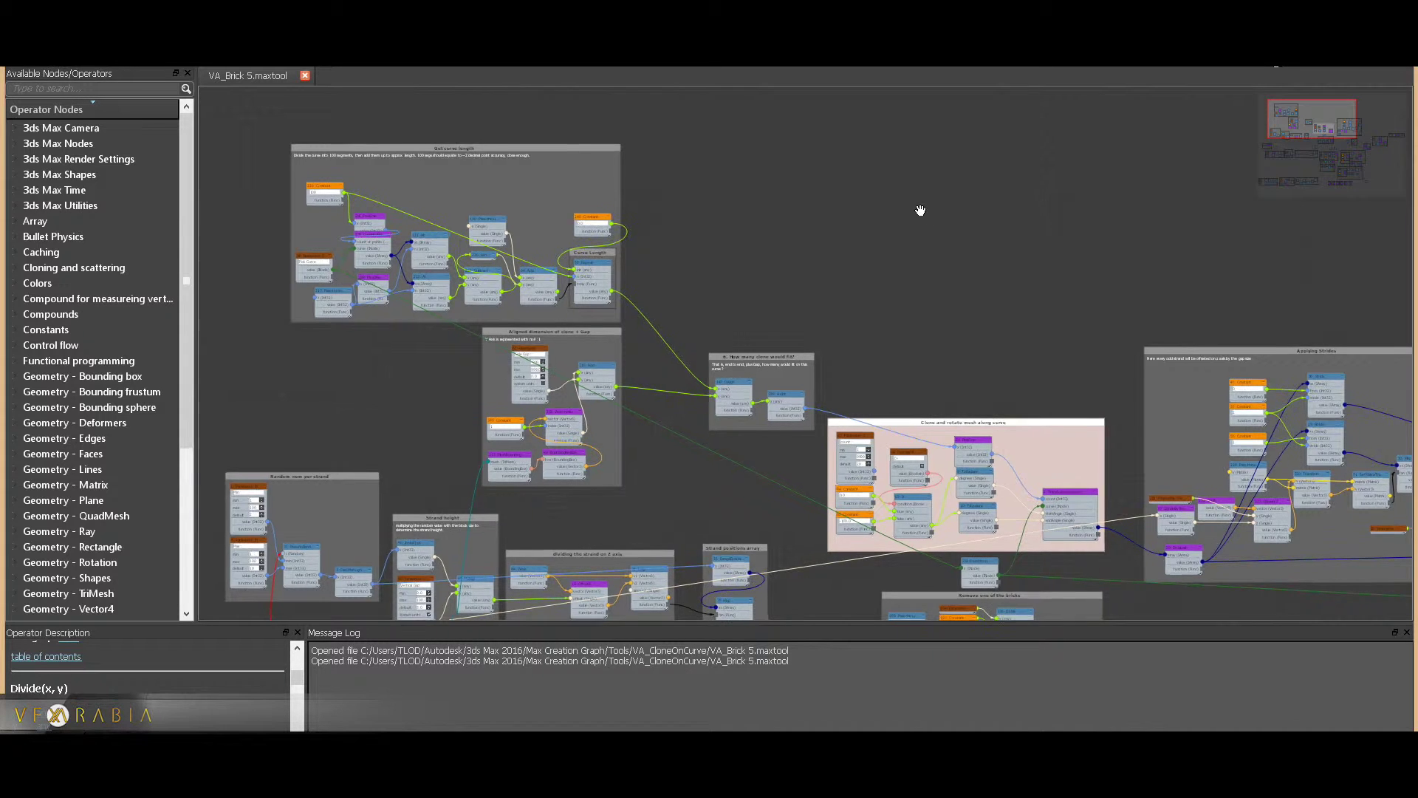
Center Get curve length, then the How many clone would fit and Clone and rotate groups
middle_click_drag(911, 222, 896, 202)
scroll(896, 203, "up", 1)
middle_click_drag(370, 184, 540, 251)
scroll(540, 251, "up", 1)
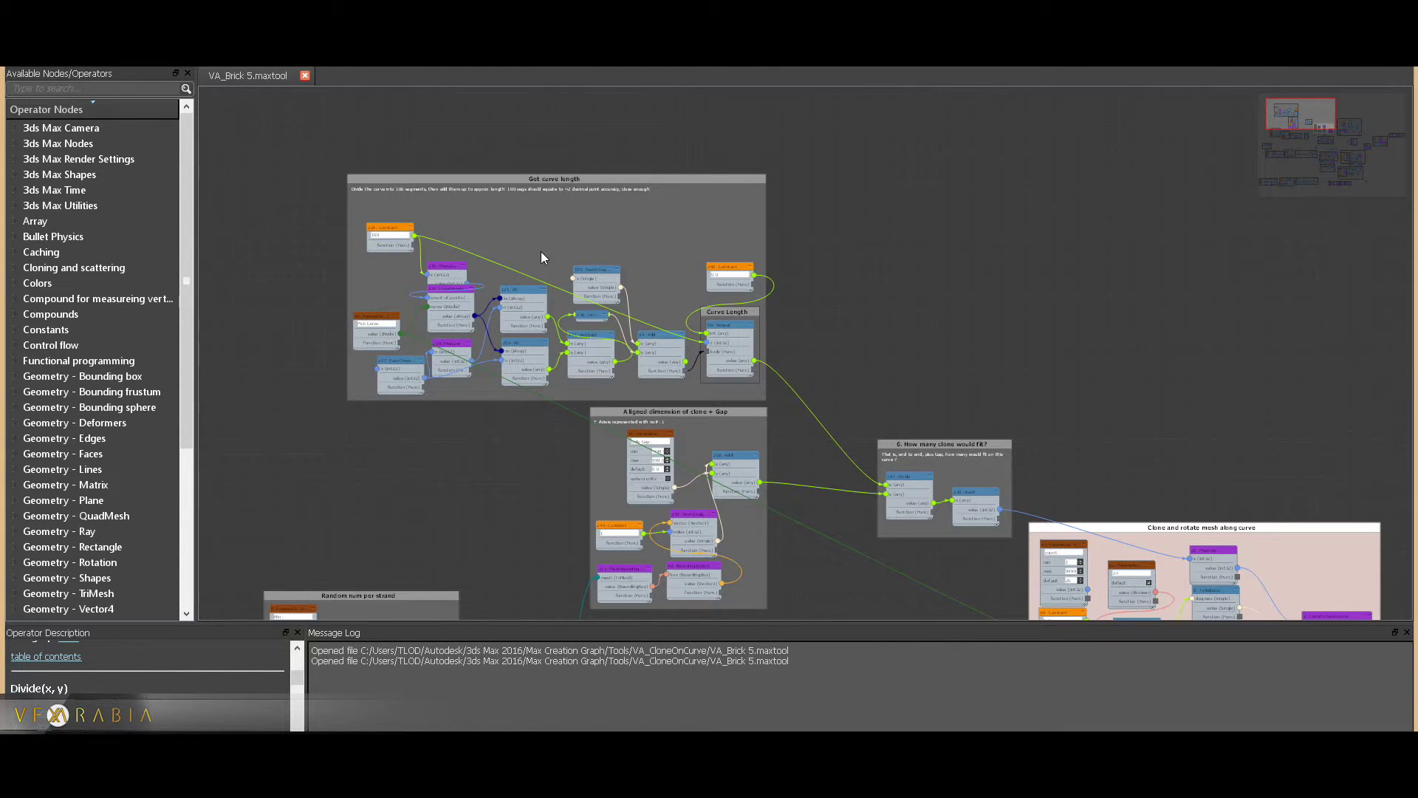
middle_click_drag(822, 384, 596, 219)
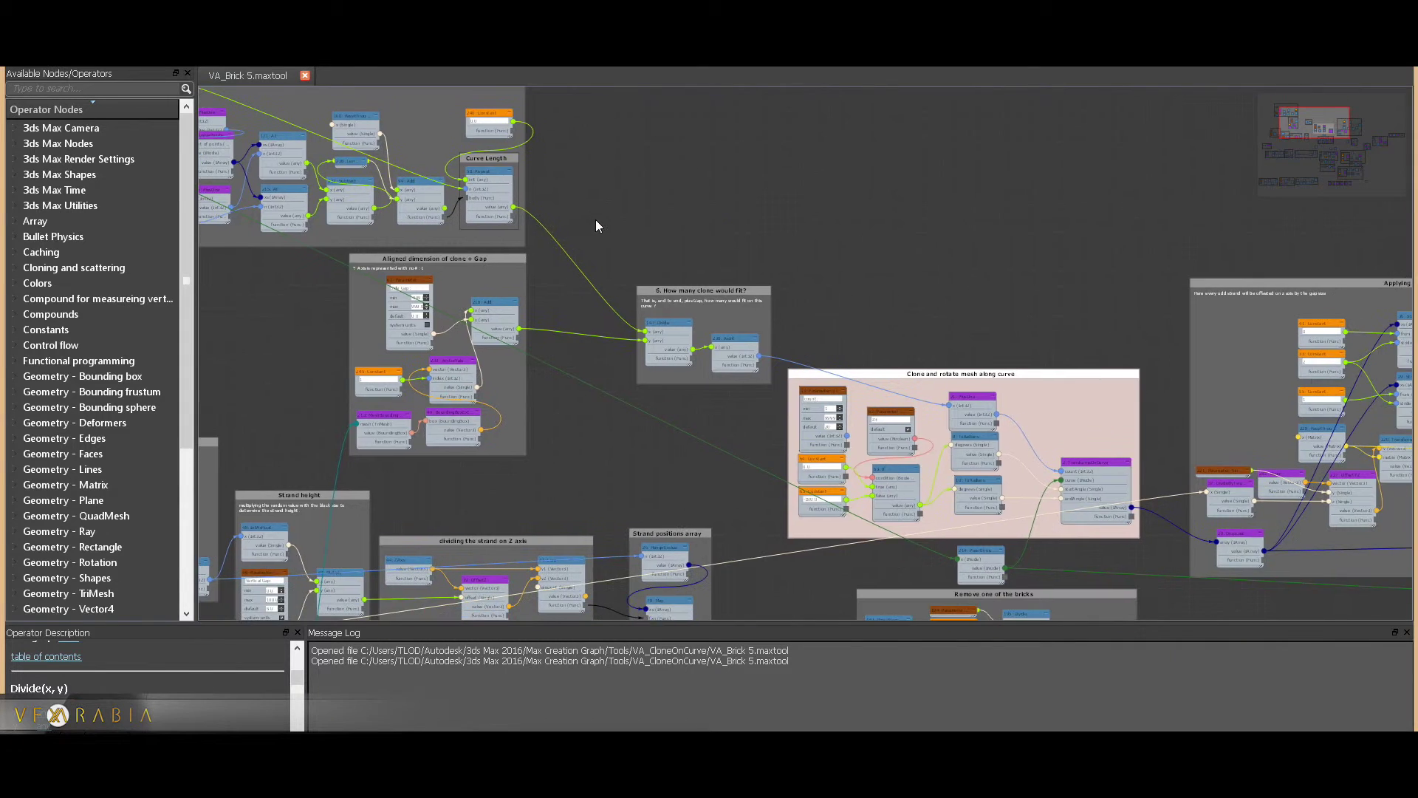
scroll(567, 349, "down", 1)
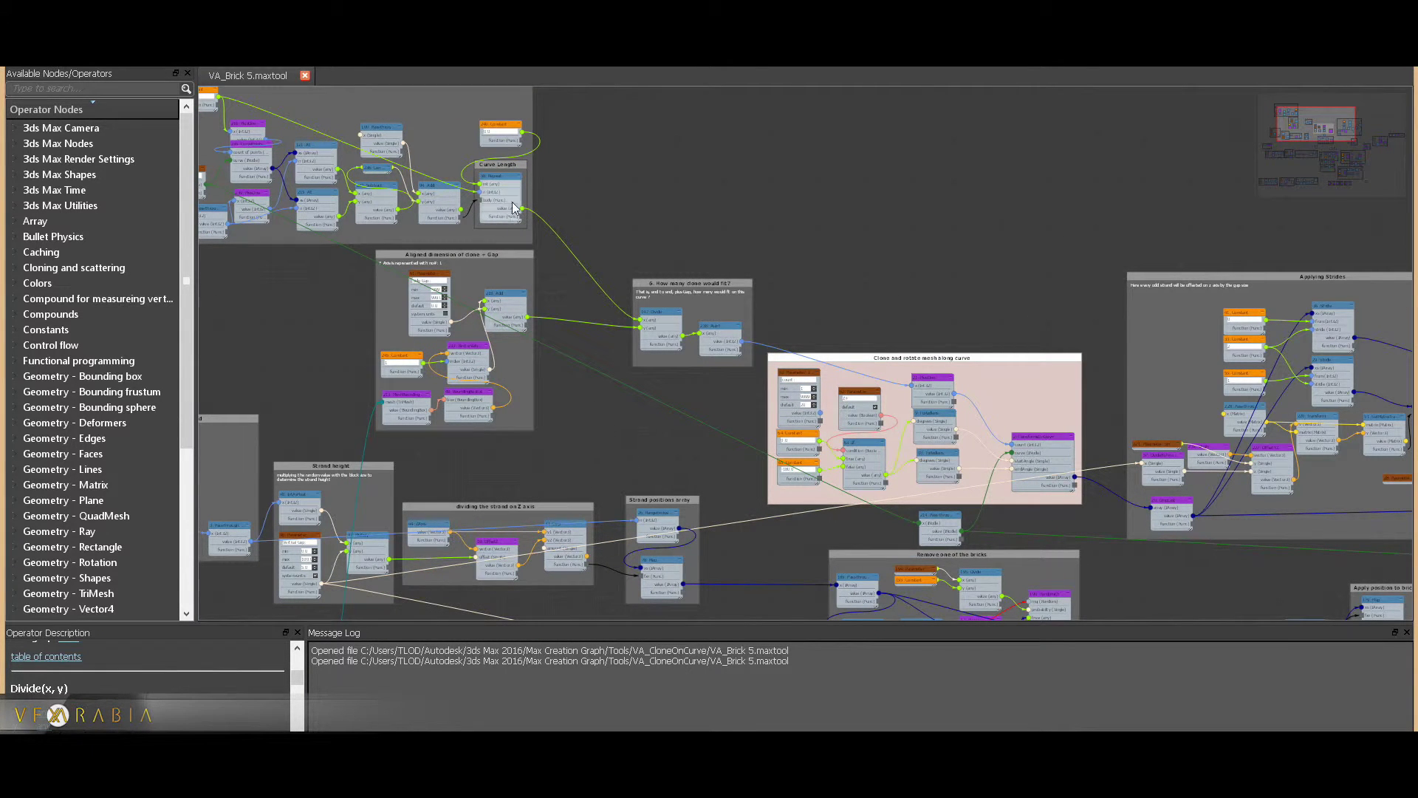
mouse_move(607, 246)
middle_mouse_down()
mouse_move(378, 151)
mouse_move(363, 176)
middle_mouse_up()
scroll(662, 291, "up", 3)
Zoom into Clone and rotate mesh along curve, then pan across to frame Applying Strides
scroll(663, 291, "up", 1)
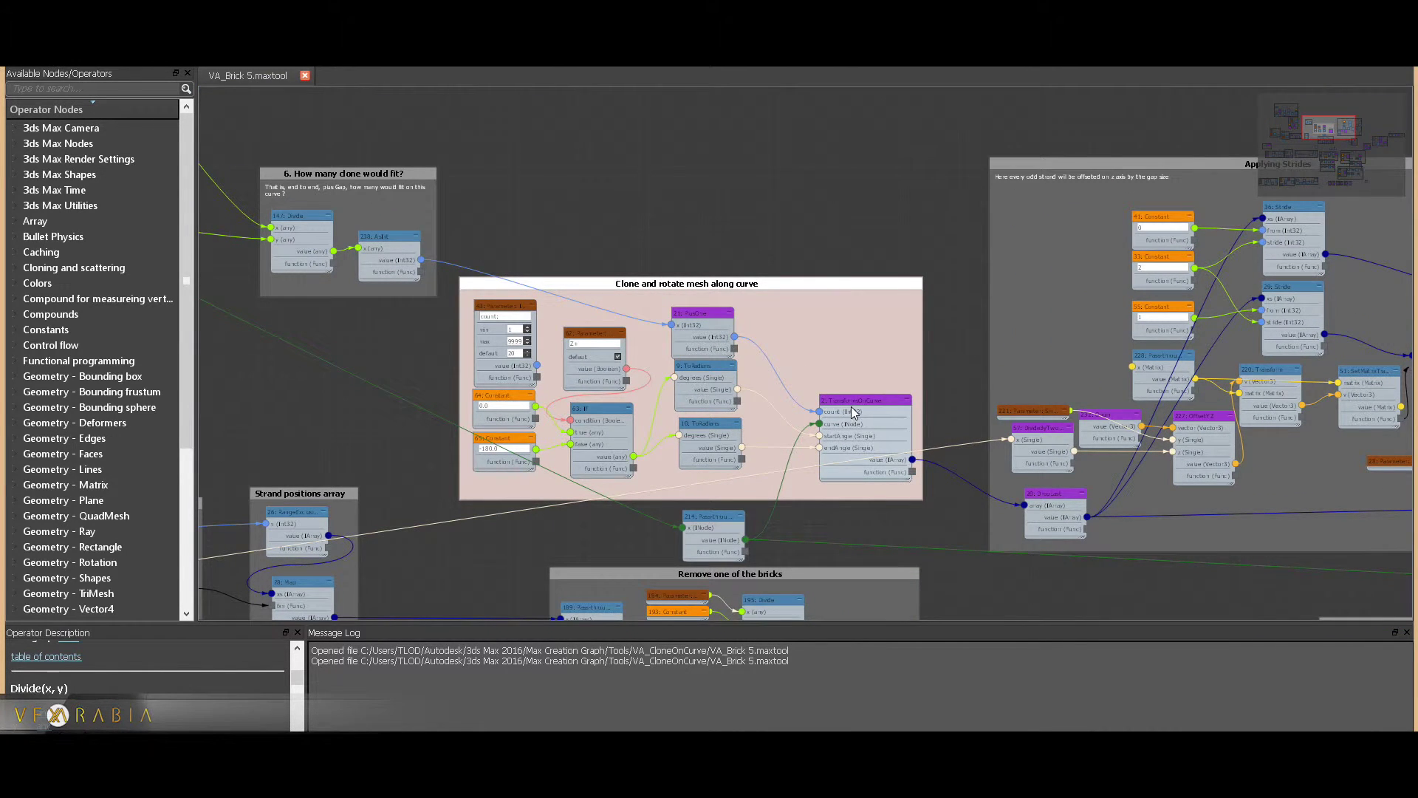
scroll(855, 414, "up", 3)
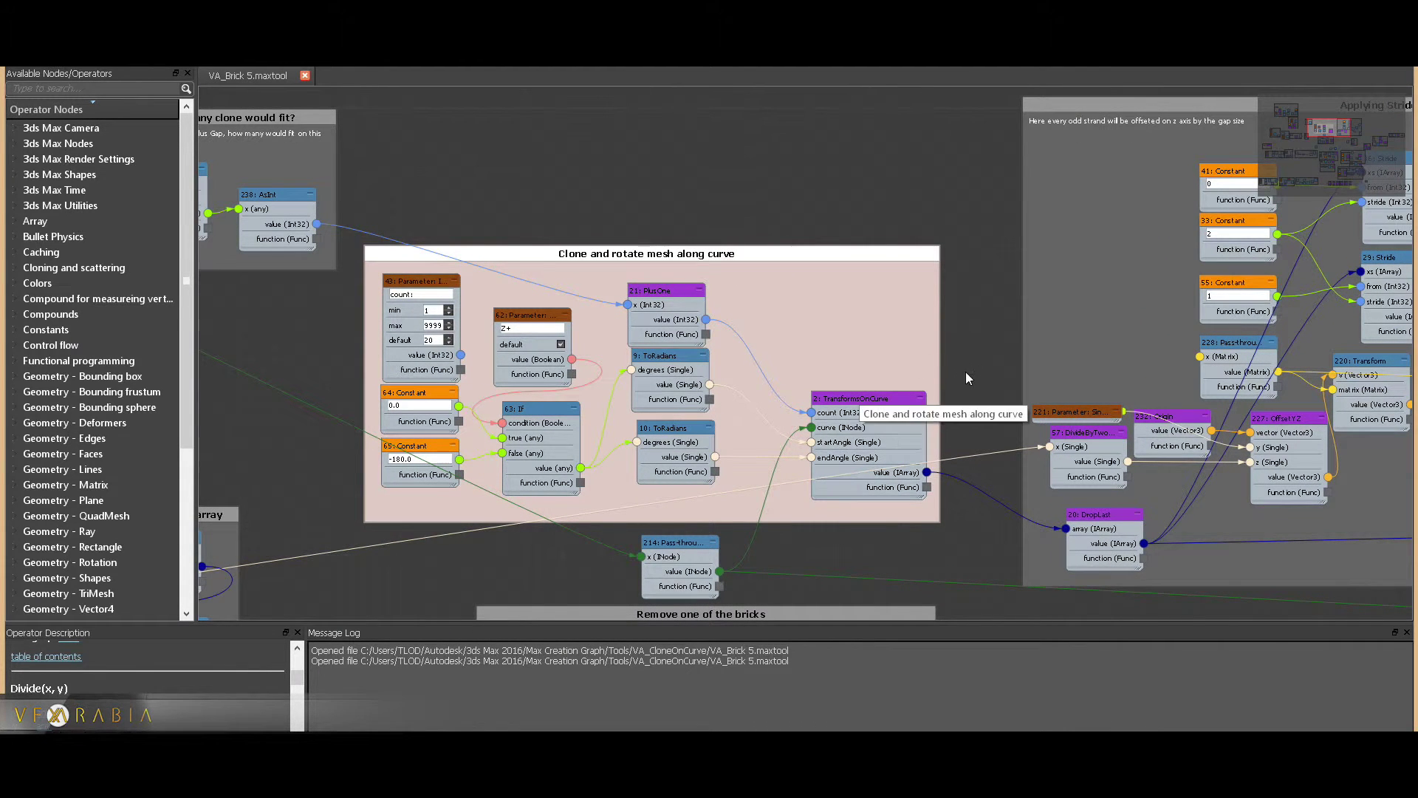
middle_click_drag(964, 372, 635, 282)
scroll(603, 403, "down", 1)
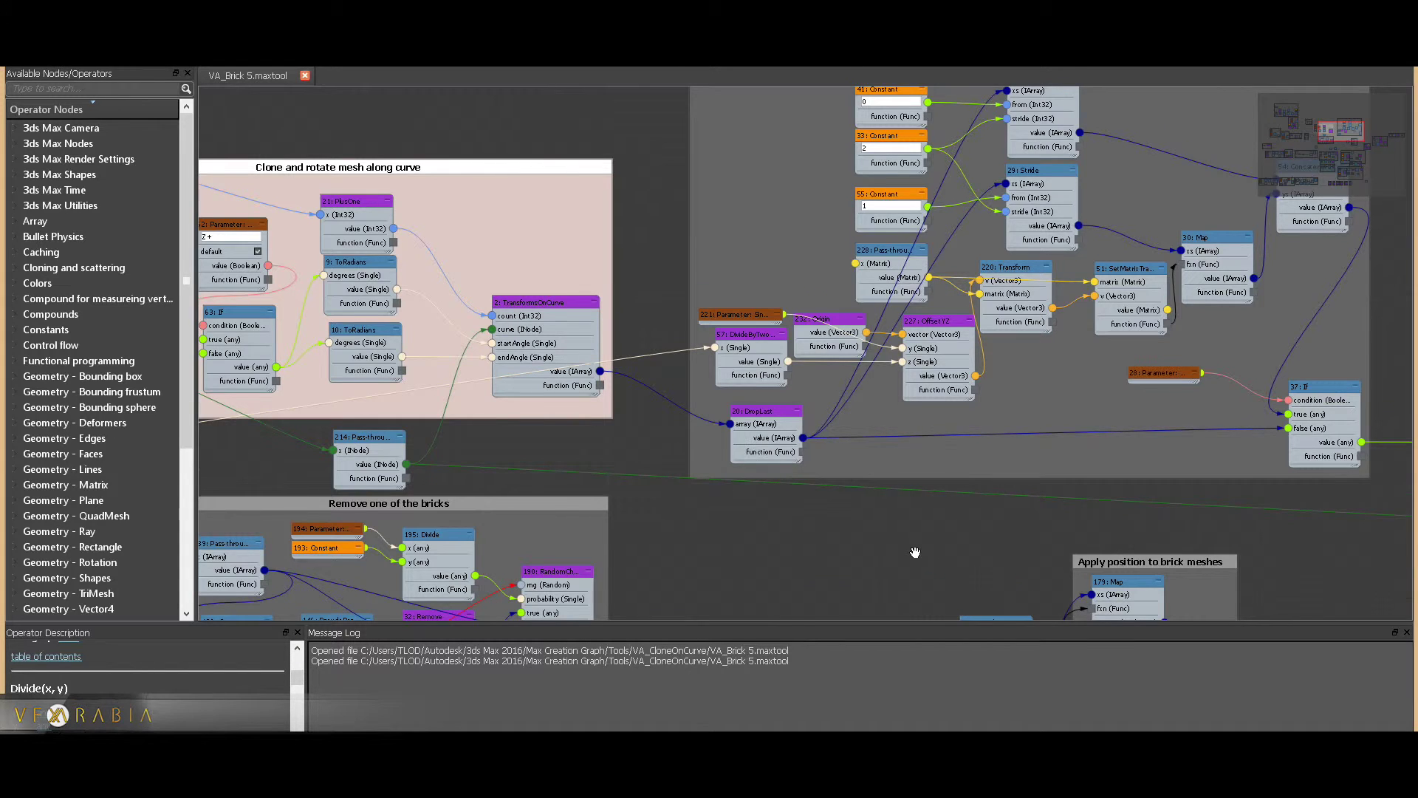
middle_click_drag(920, 555, 738, 455)
scroll(739, 455, "down", 1)
scroll(739, 455, "down", 2)
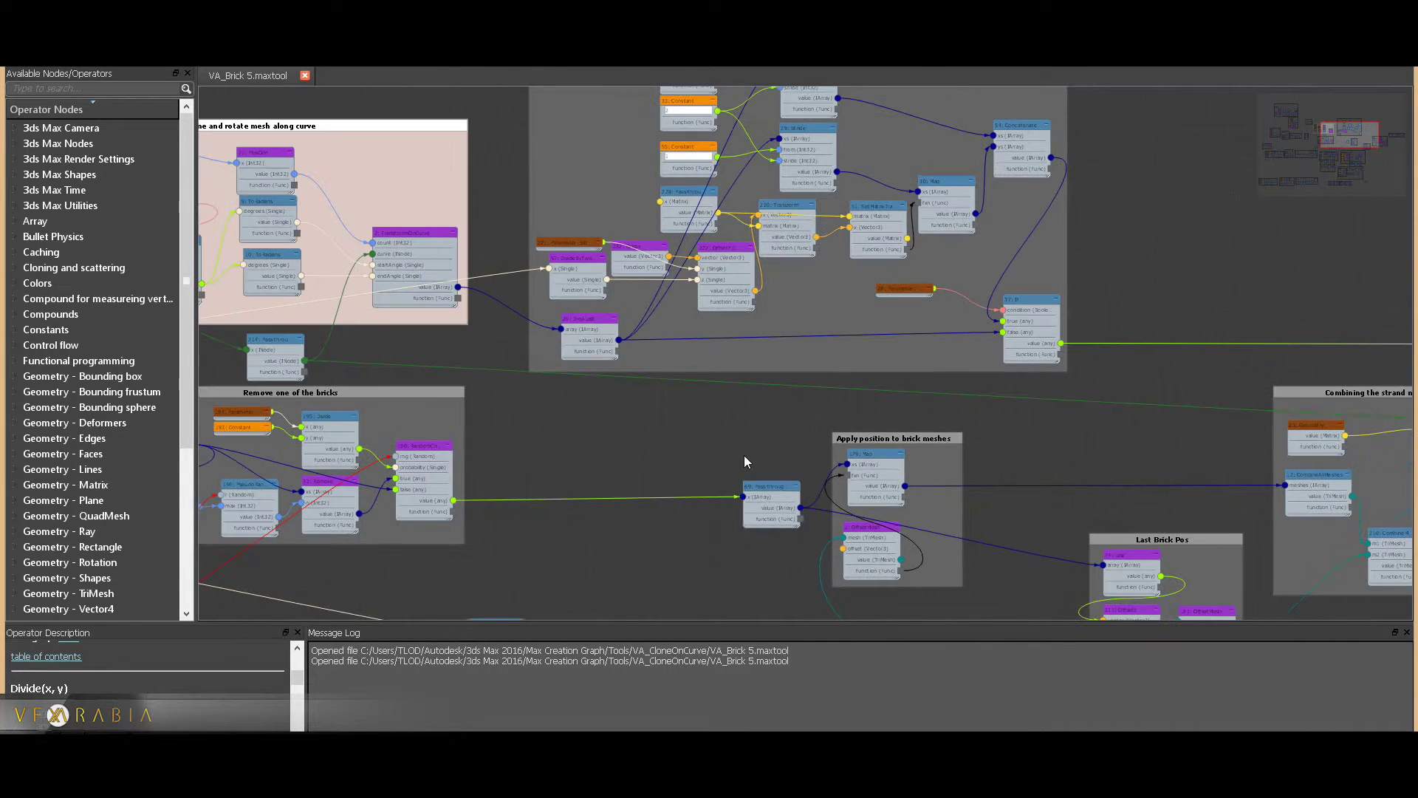
middle_click_drag(1105, 468, 1061, 504)
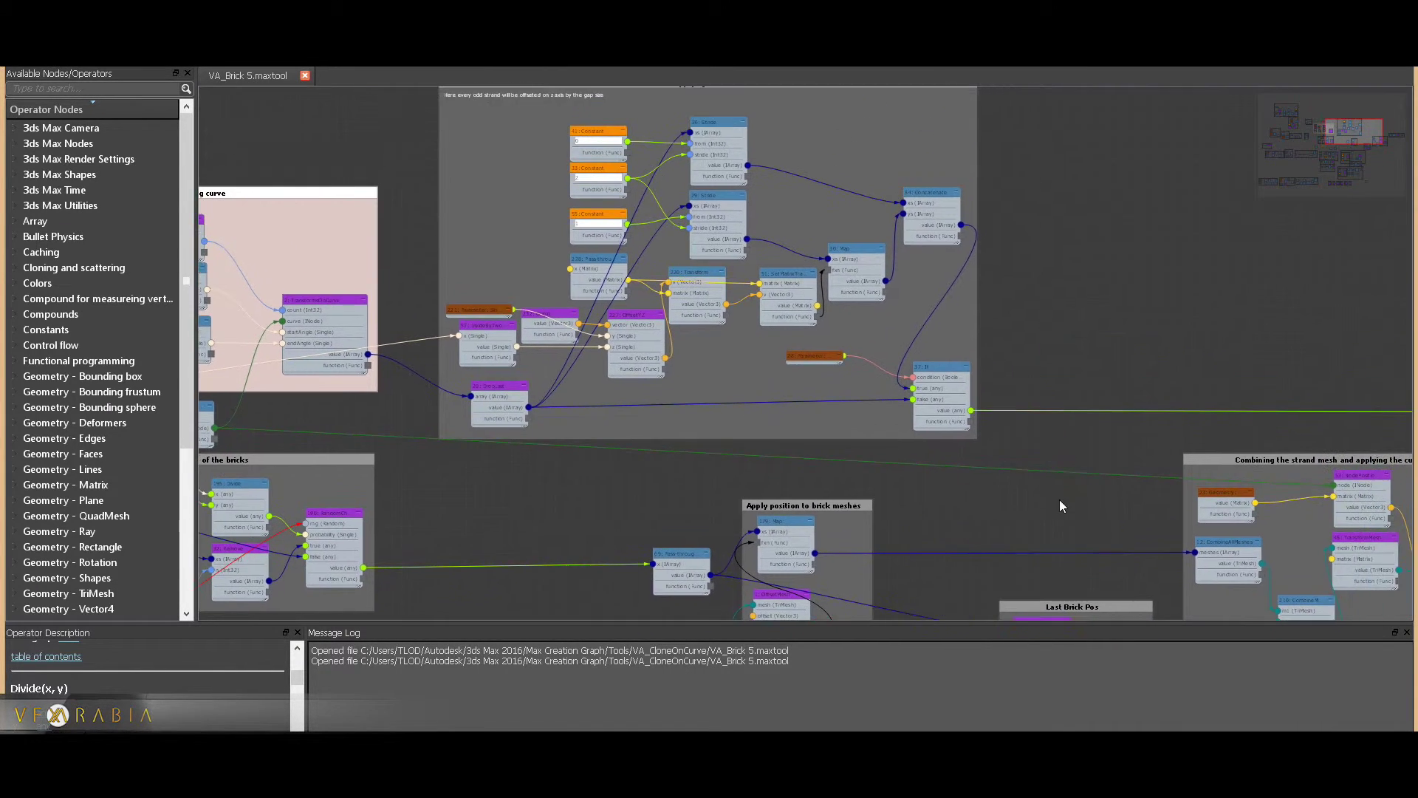
middle_click_drag(1054, 361, 1076, 421)
scroll(1079, 428, "down", 1)
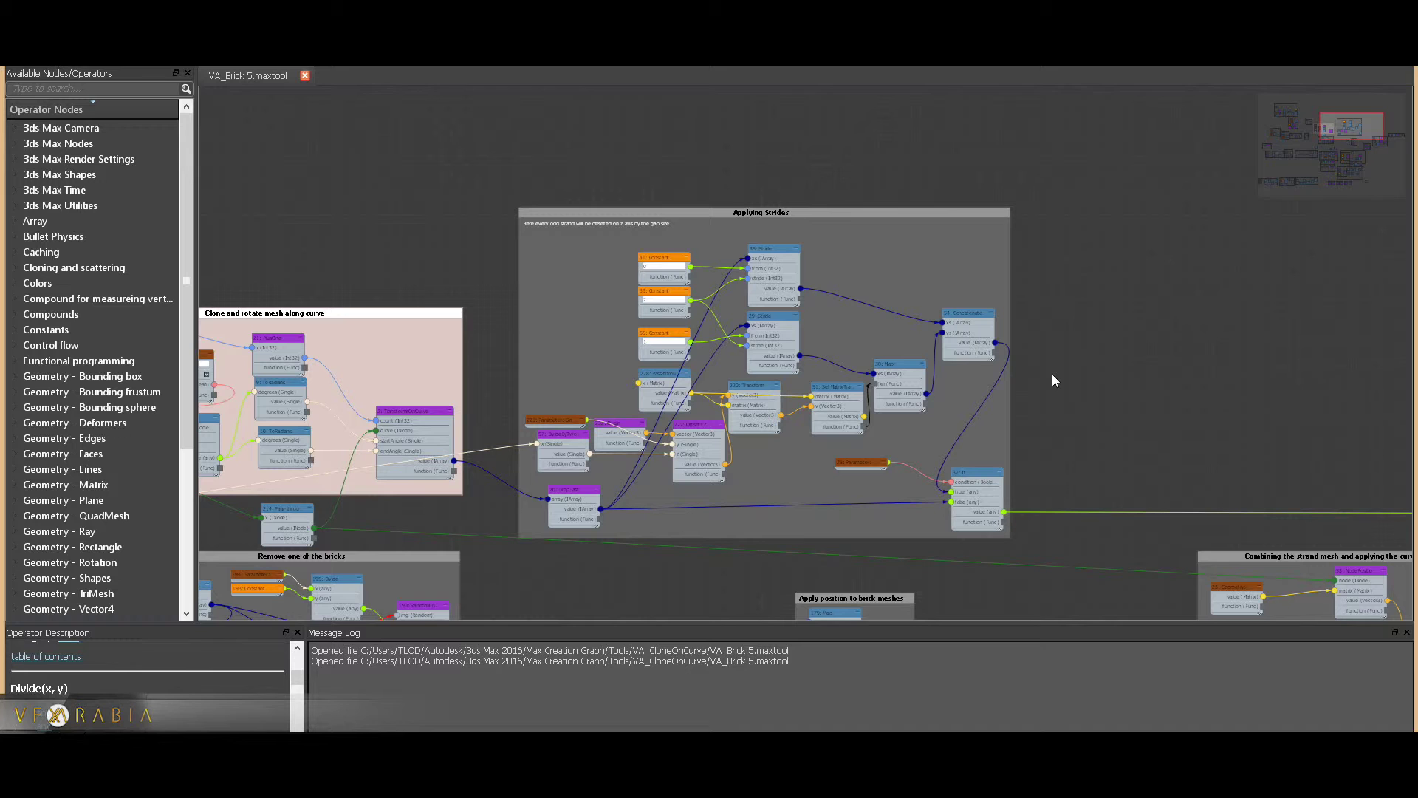
Zoom in on the Distributing group and show the 76: Output node's geometry(mesh) description
middle_click_drag(1054, 373, 987, 336)
scroll(986, 335, "down", 3)
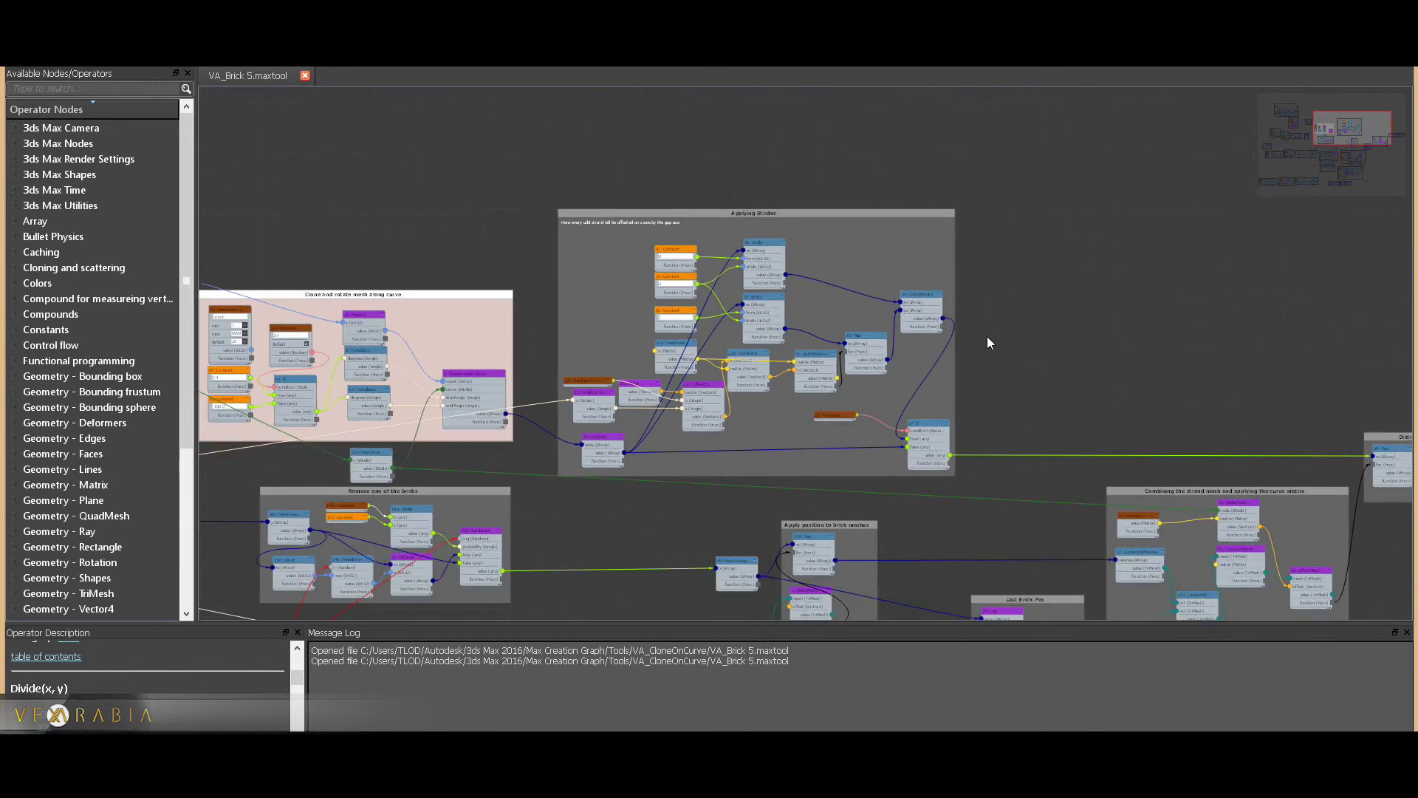
middle_click_drag(1082, 367, 711, 328)
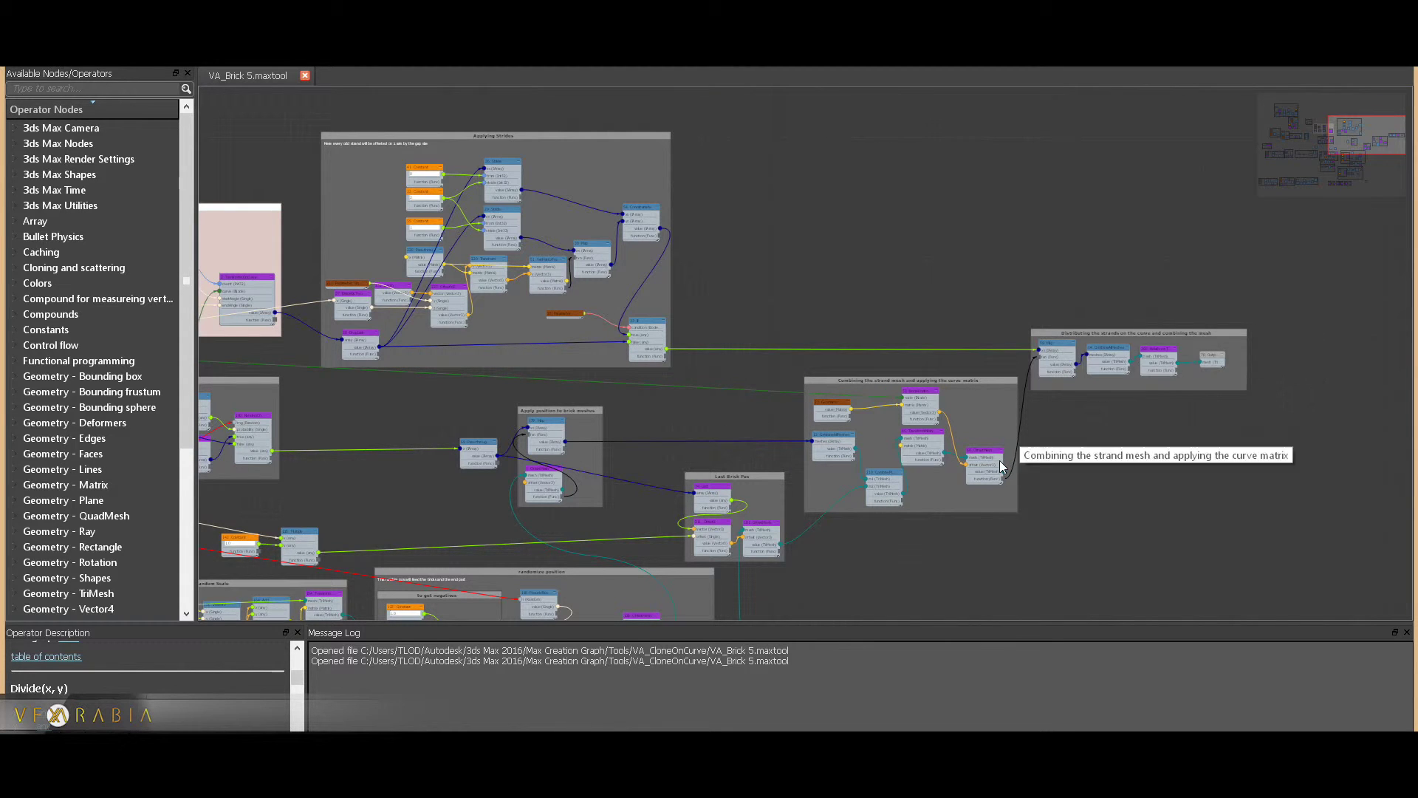
middle_click_drag(1009, 441, 1007, 443)
scroll(1008, 443, "up", 2)
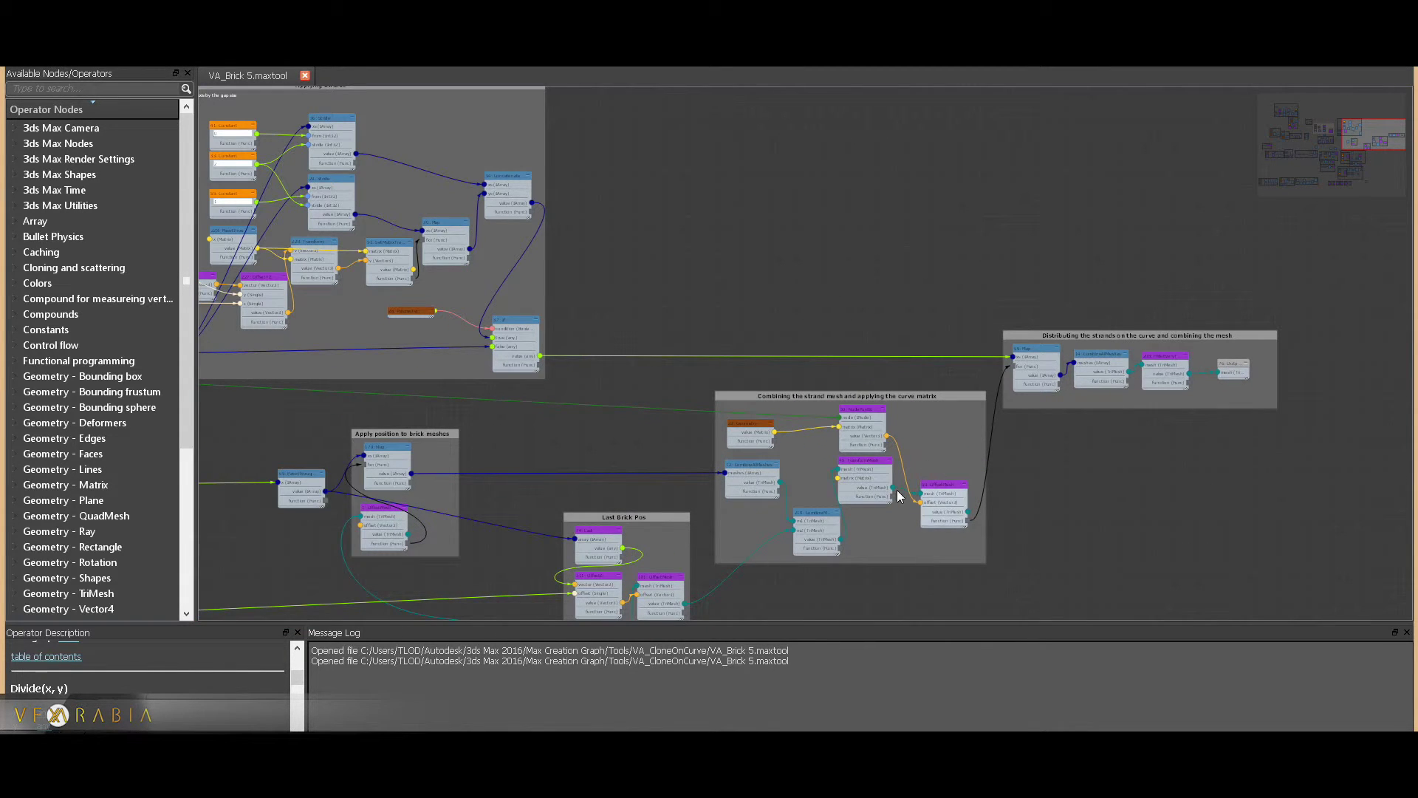
scroll(1067, 434, "up", 2)
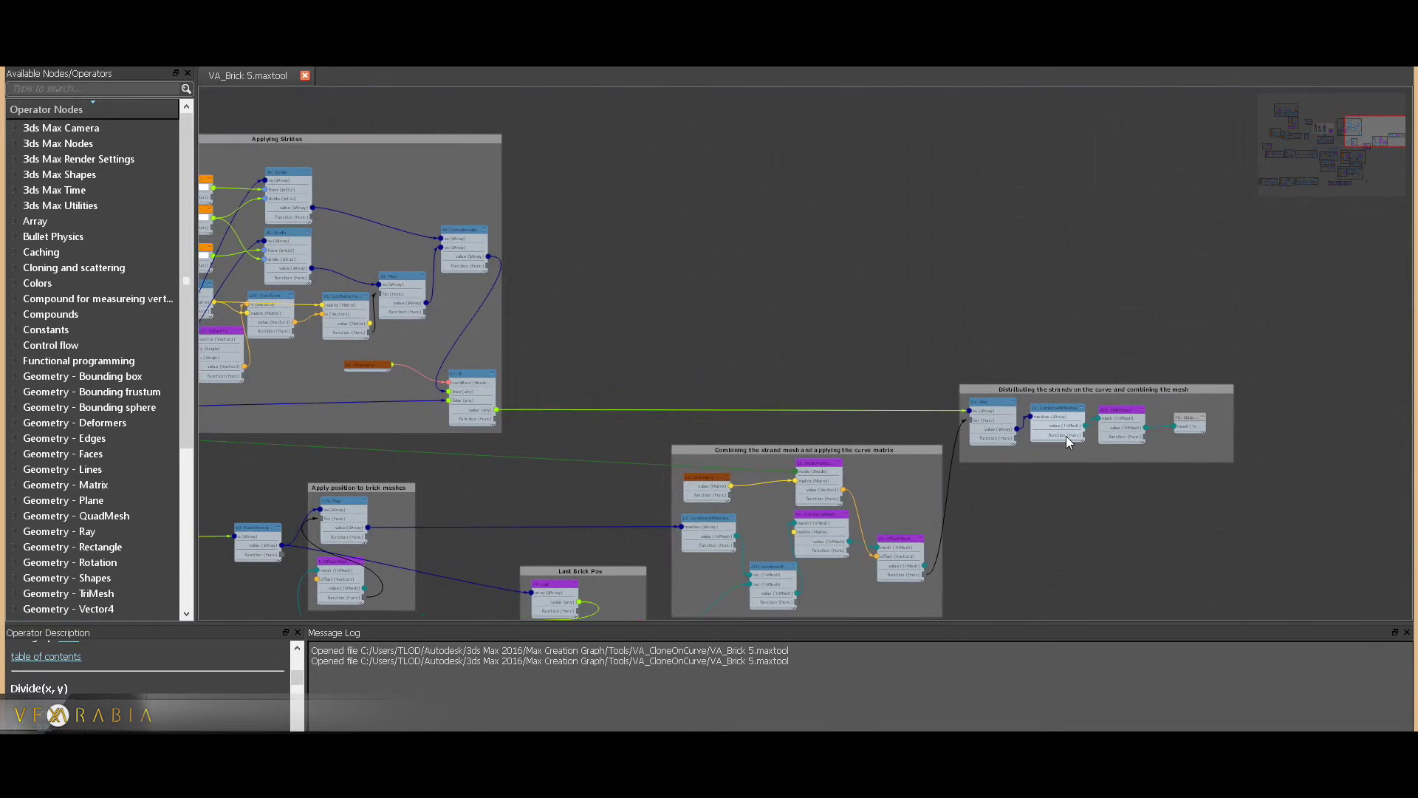
scroll(1066, 436, "up", 3)
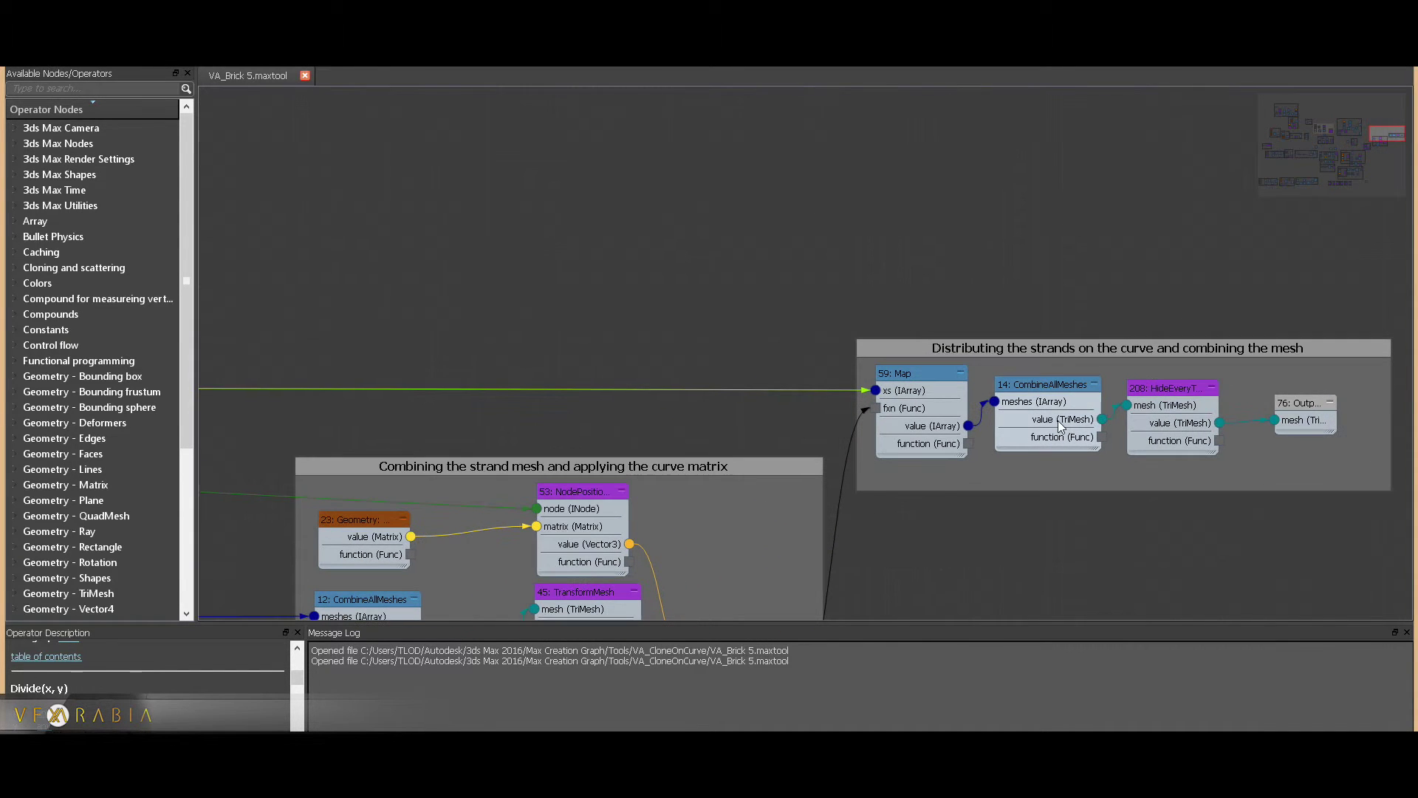
left_click(1304, 413)
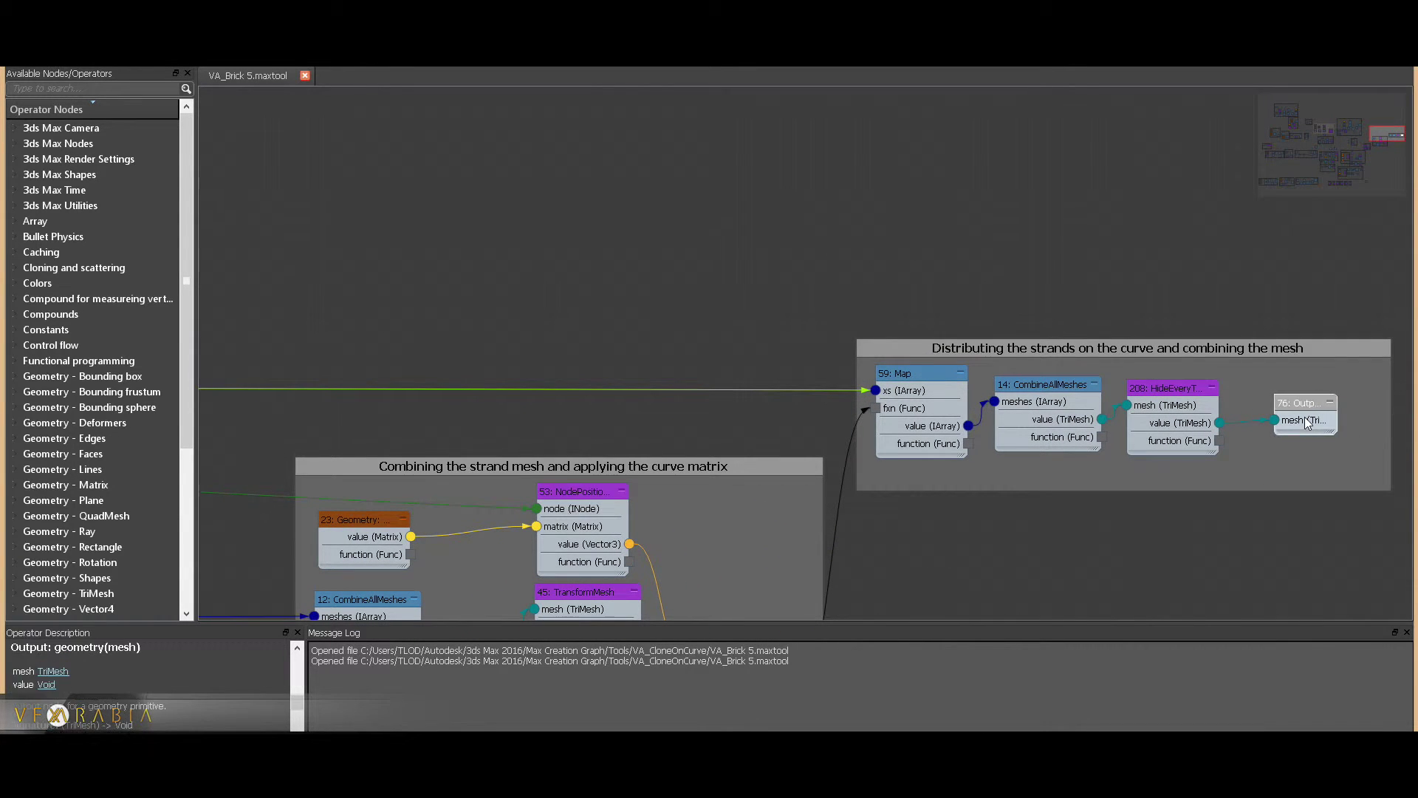
Pan and zoom back out toward the surrounding node groups
middle_click_drag(1079, 255, 1075, 287)
scroll(1073, 286, "down", 1)
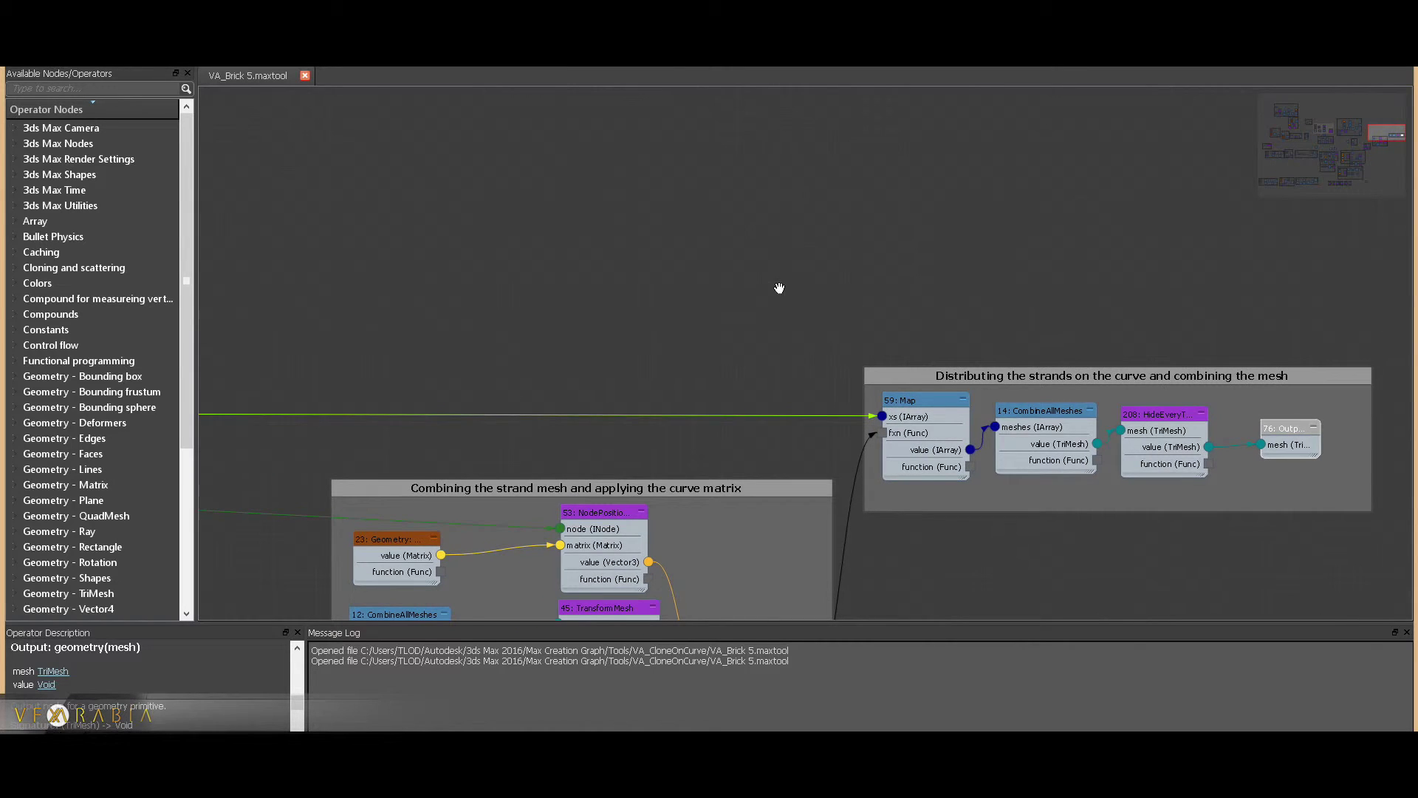
middle_click_drag(777, 287, 961, 230)
scroll(962, 230, "down", 2)
scroll(961, 230, "down", 2)
middle_click_drag(517, 410, 628, 332)
scroll(629, 336, "down", 4)
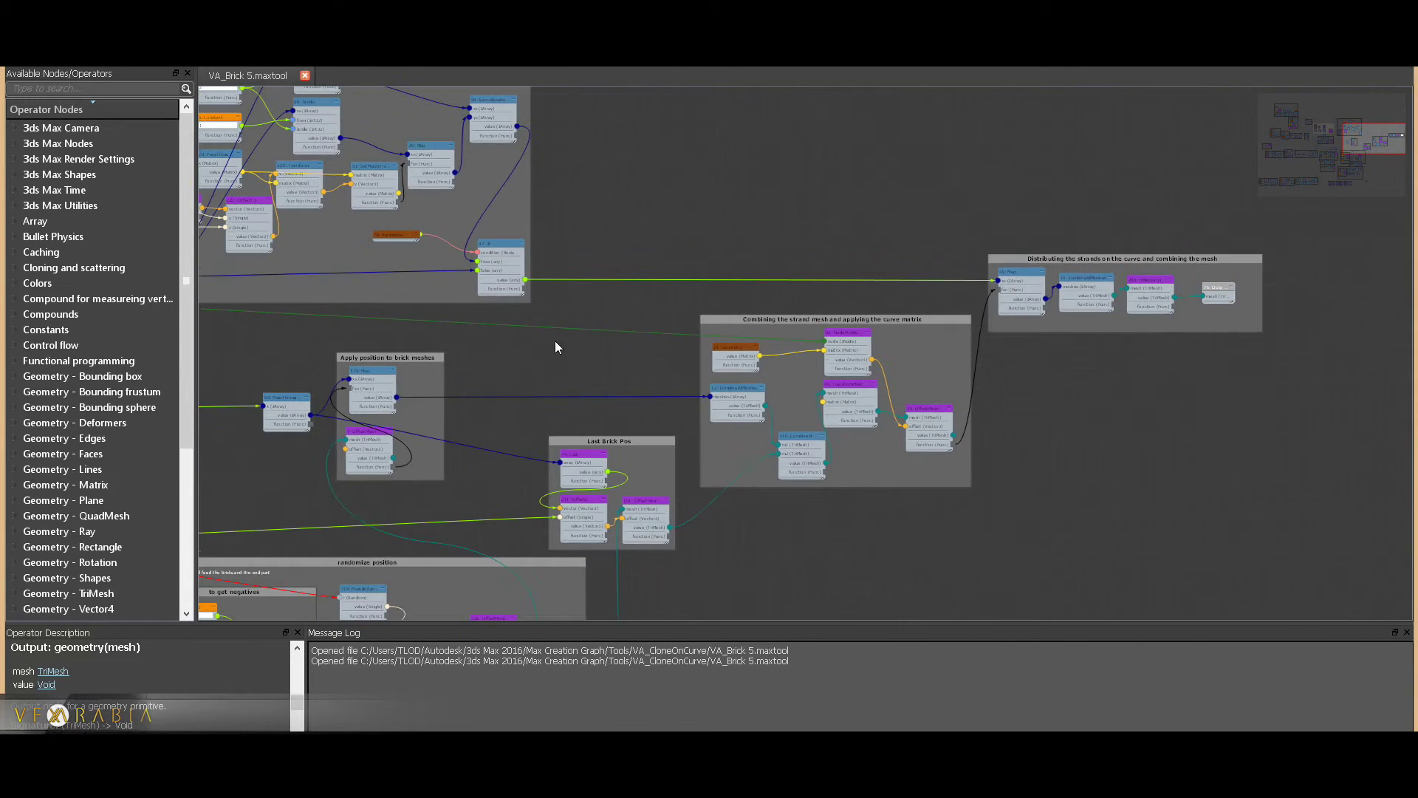
Survey the whole graph zoomed out, then center the Last Brick Pos group up close
middle_click_drag(711, 362, 923, 357)
scroll(923, 357, "down", 3)
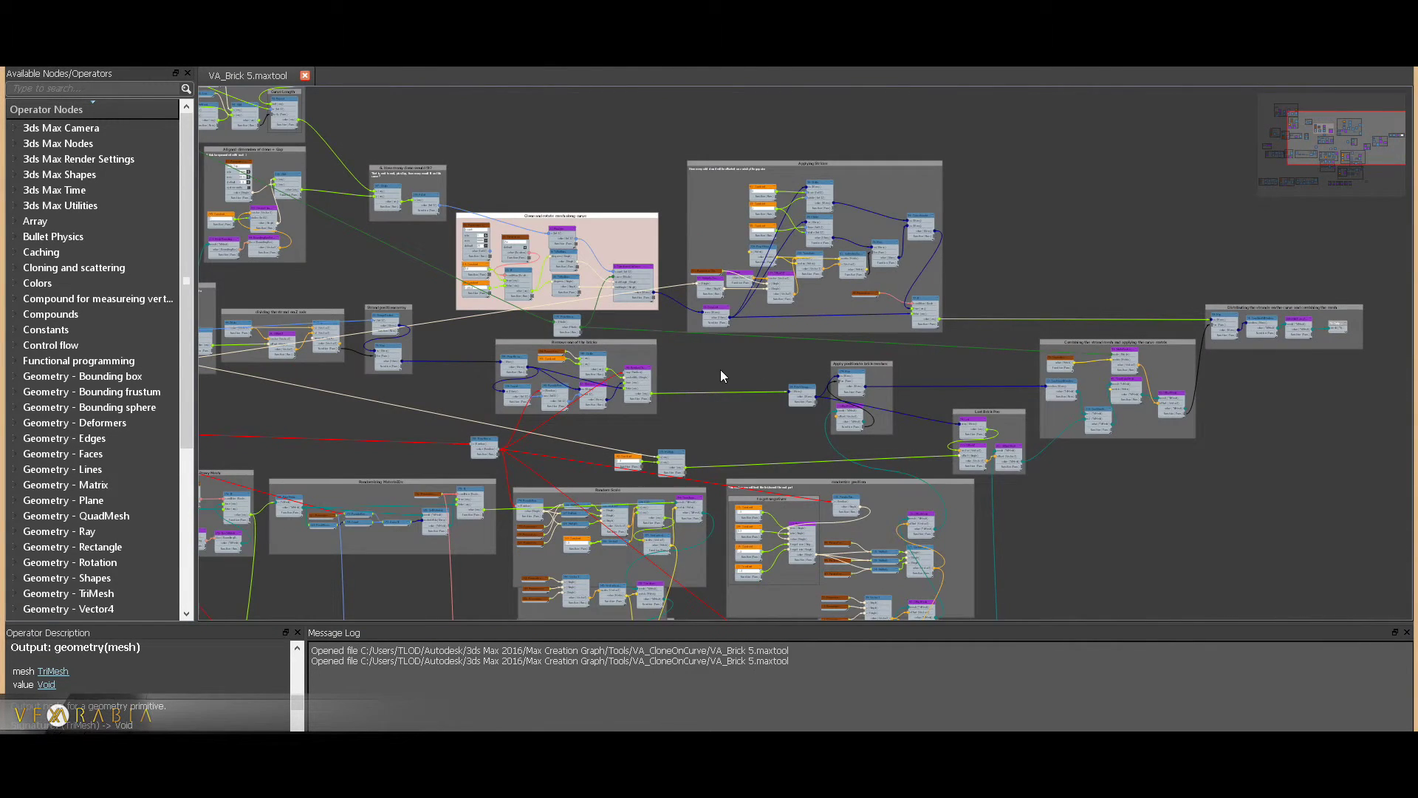
scroll(885, 366, "down", 3)
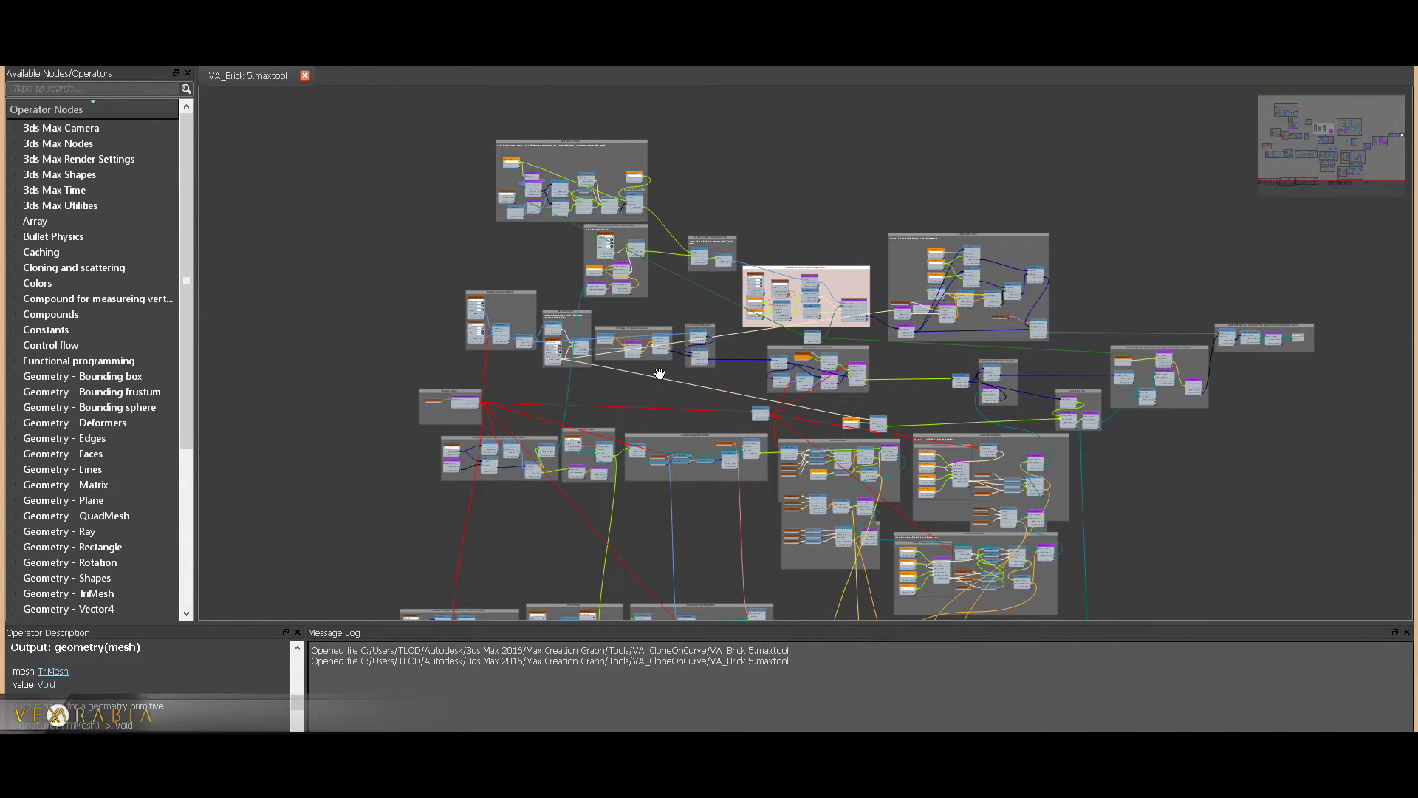
middle_click_drag(660, 374, 669, 312)
scroll(675, 328, "down", 2)
scroll(685, 457, "up", 5)
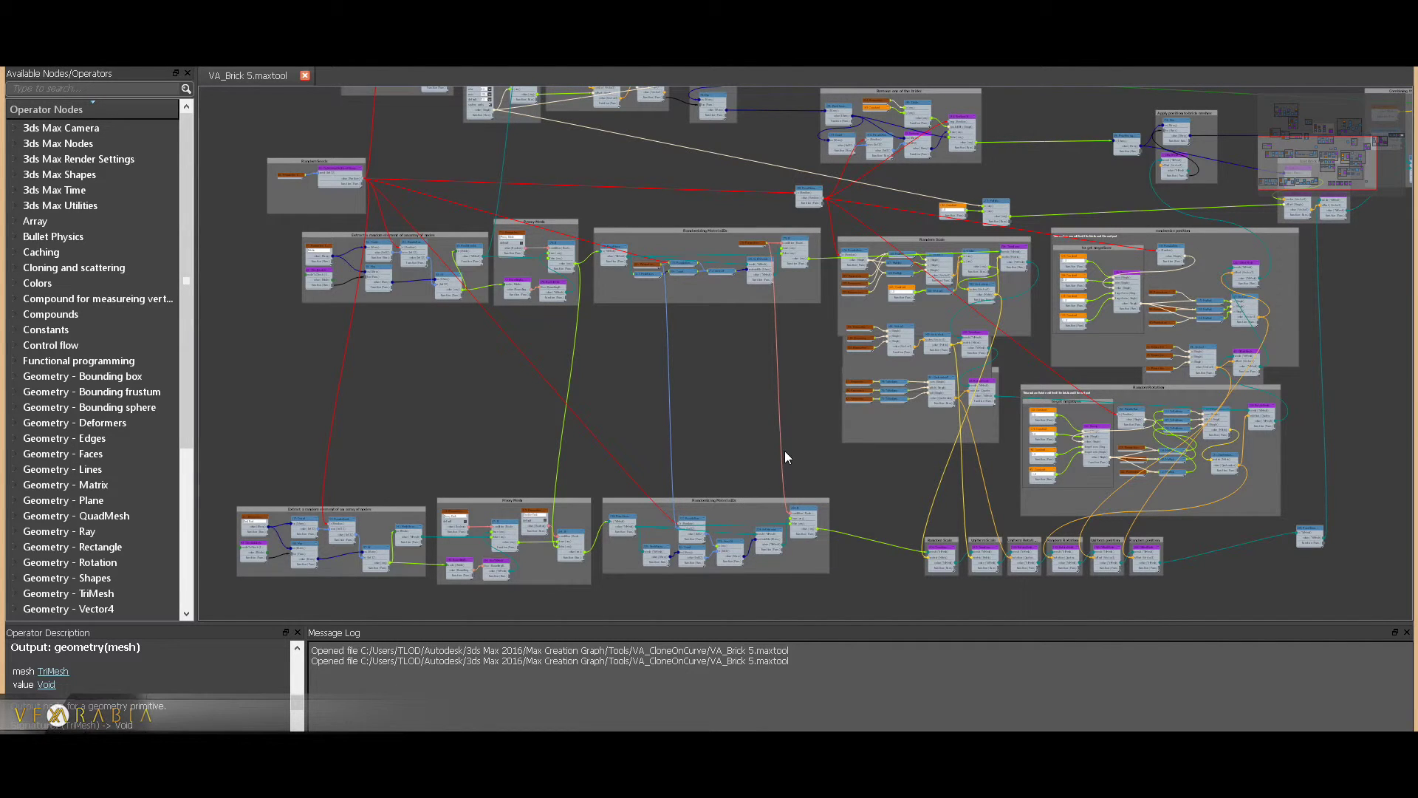
middle_click_drag(785, 457, 738, 453)
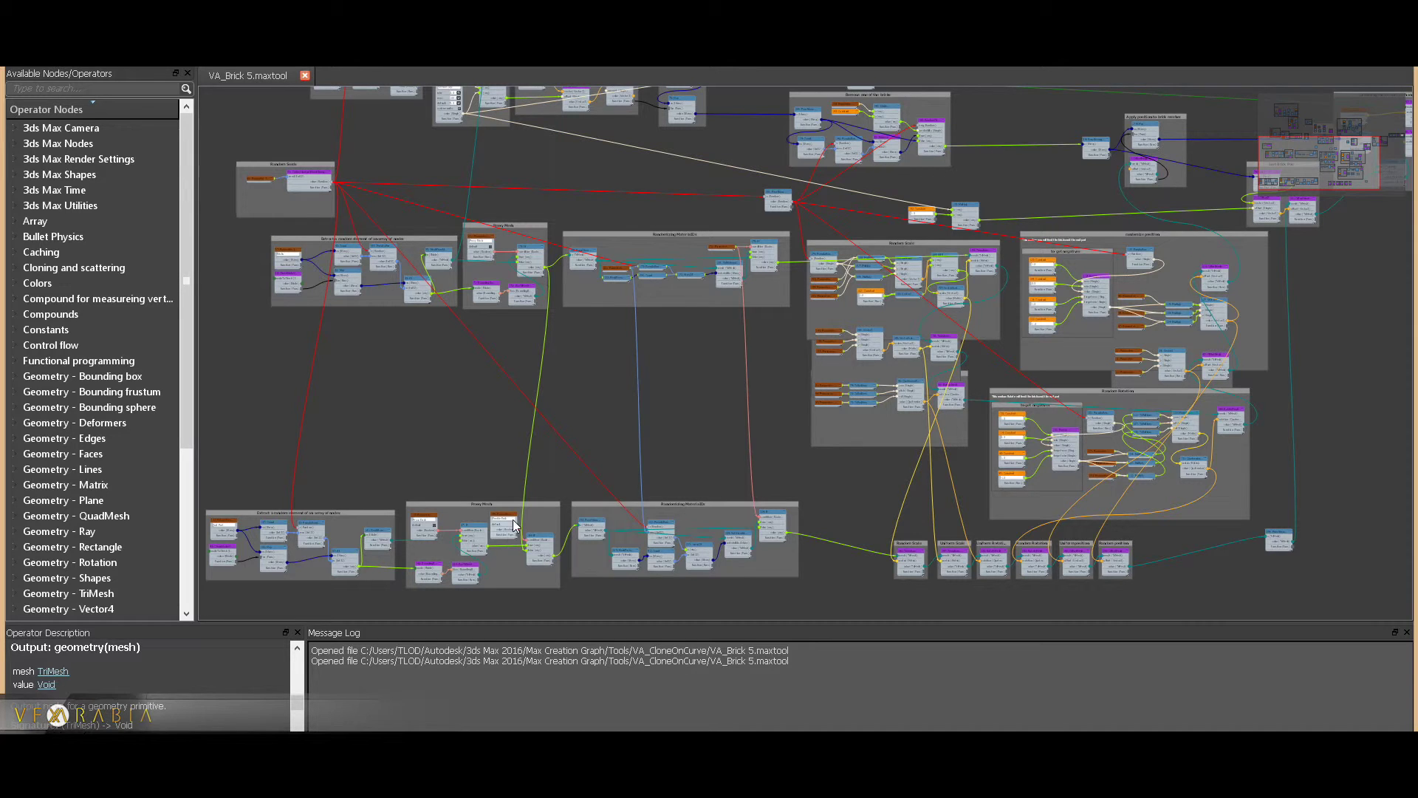
middle_click_drag(678, 475, 567, 482)
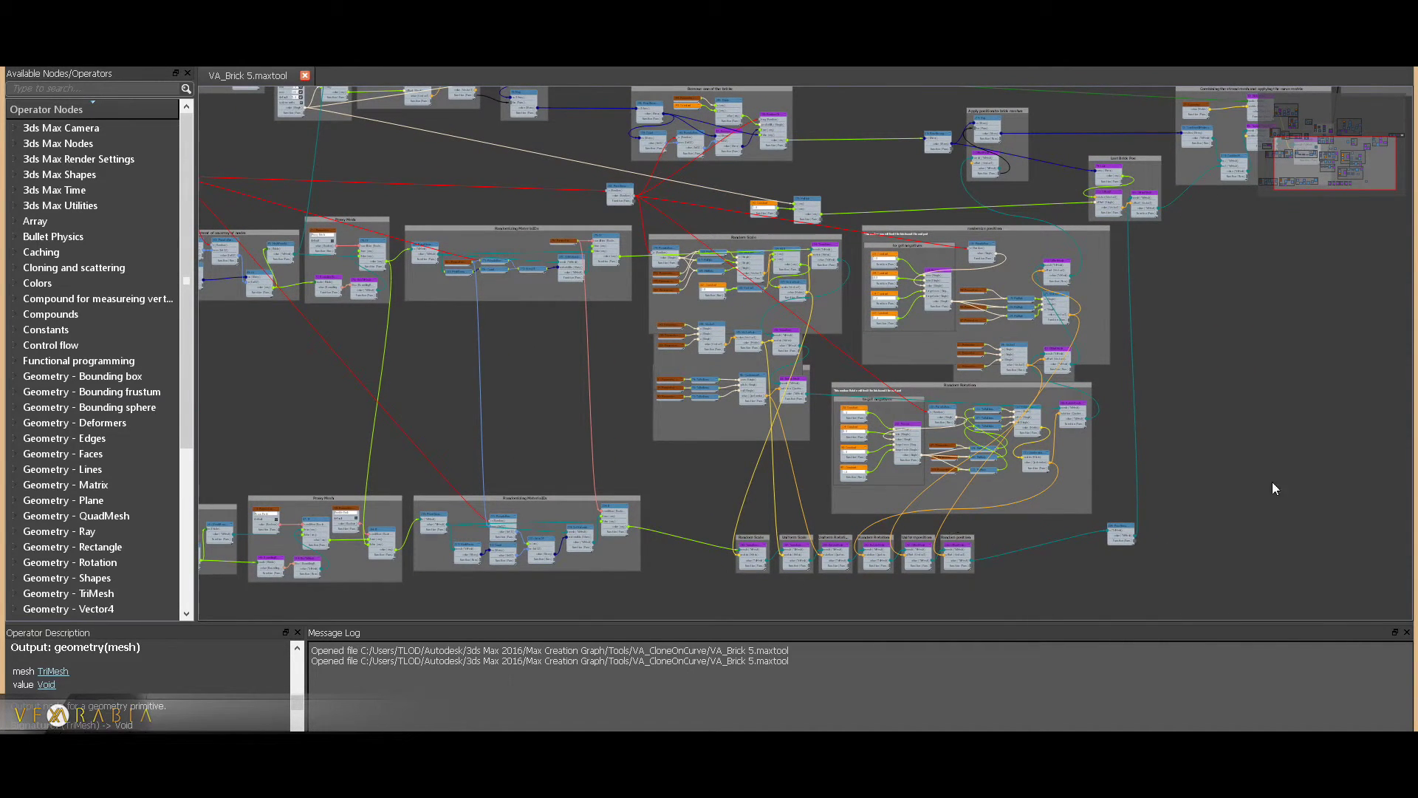
middle_click_drag(1143, 293, 1127, 348)
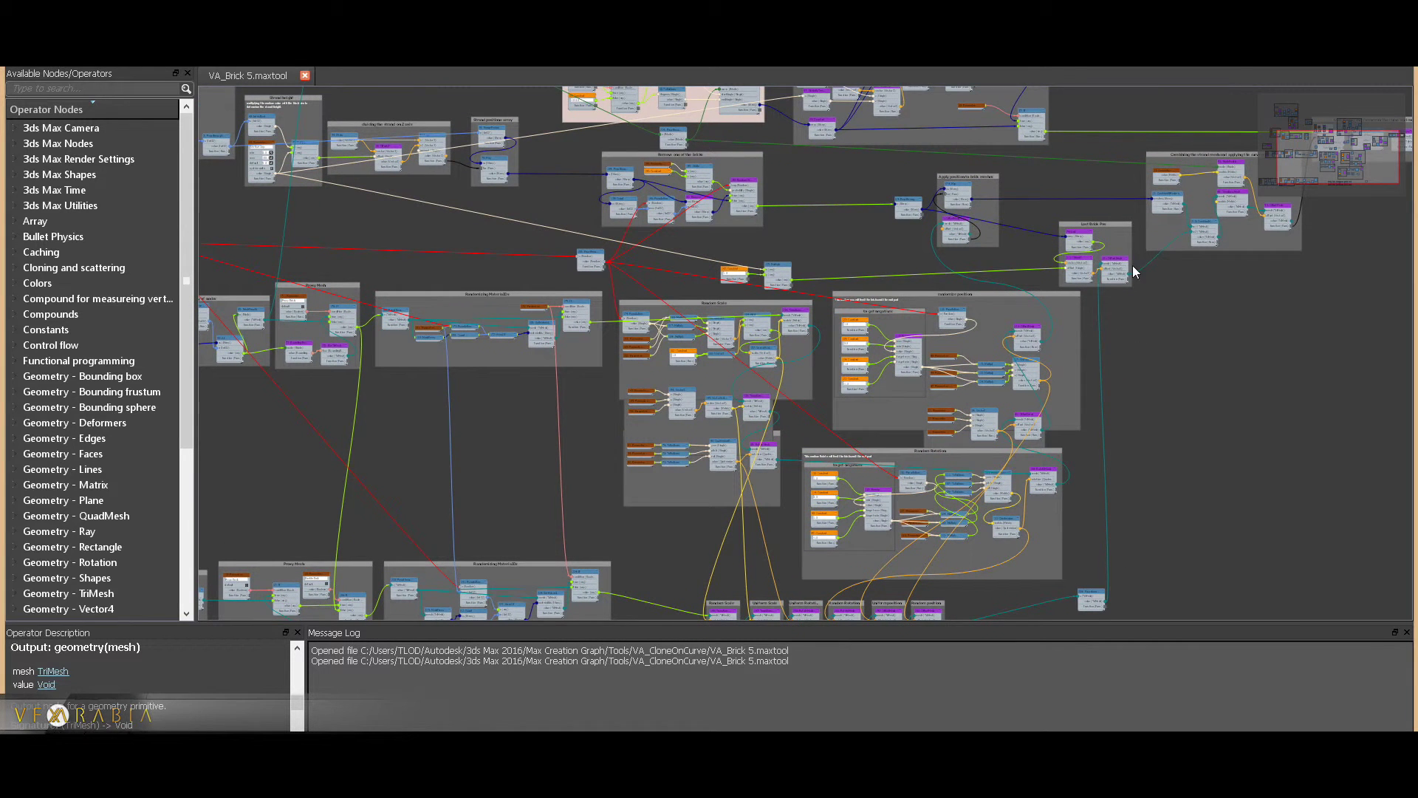
scroll(1108, 258, "up", 5)
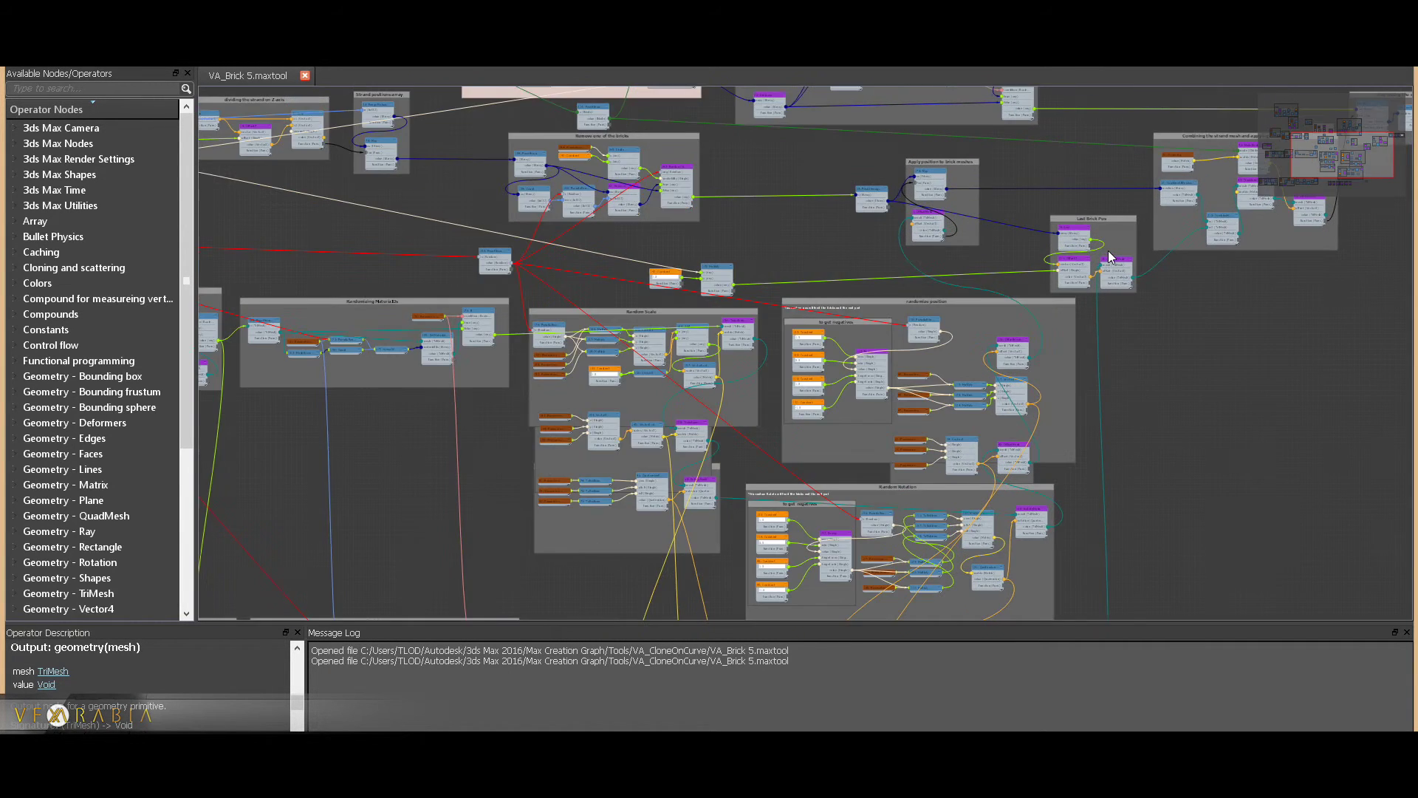
middle_click_drag(1093, 240, 1085, 362)
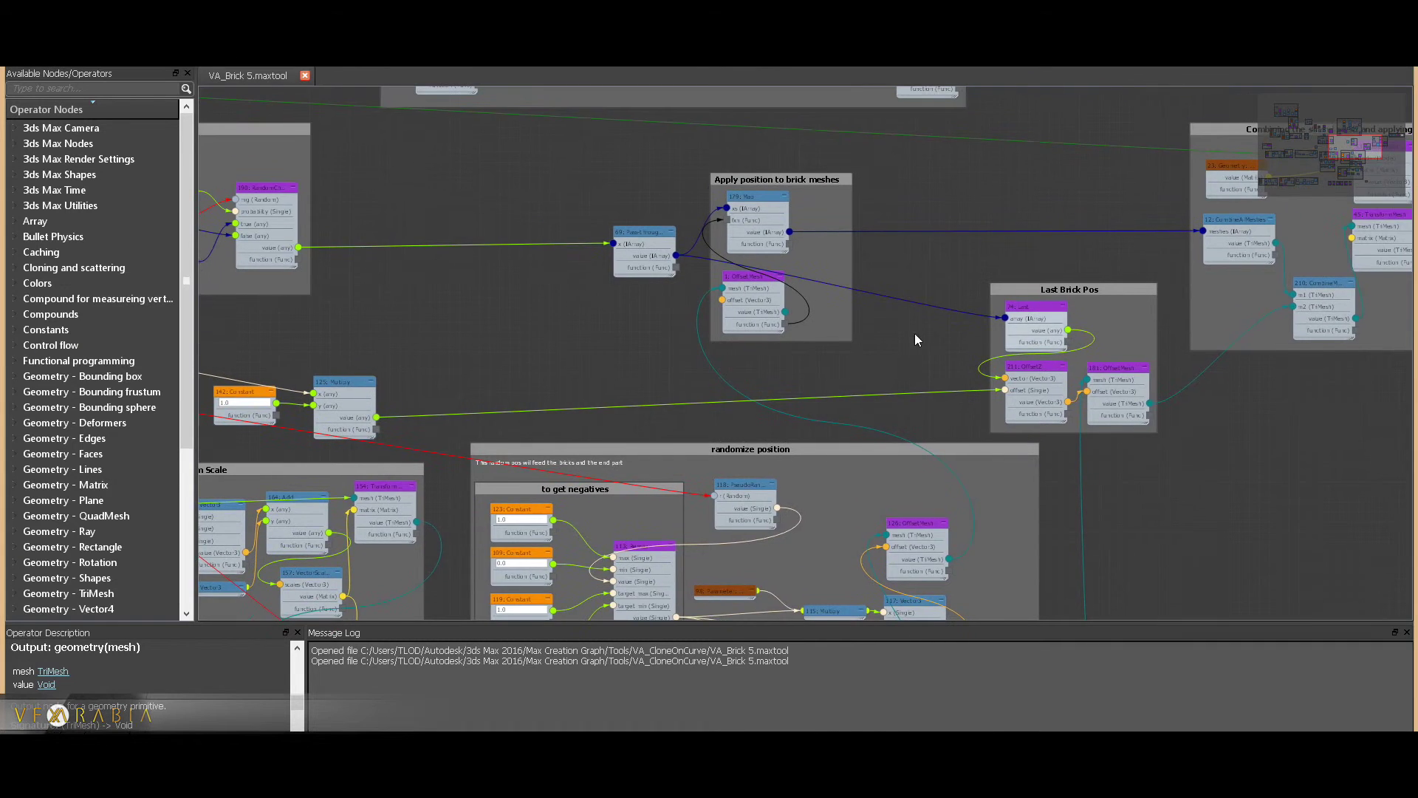
Show the 181: Offset Mesh node's OffsetMesh(mesh, offset) description and pan toward the Combining group
scroll(916, 336, "down", 1)
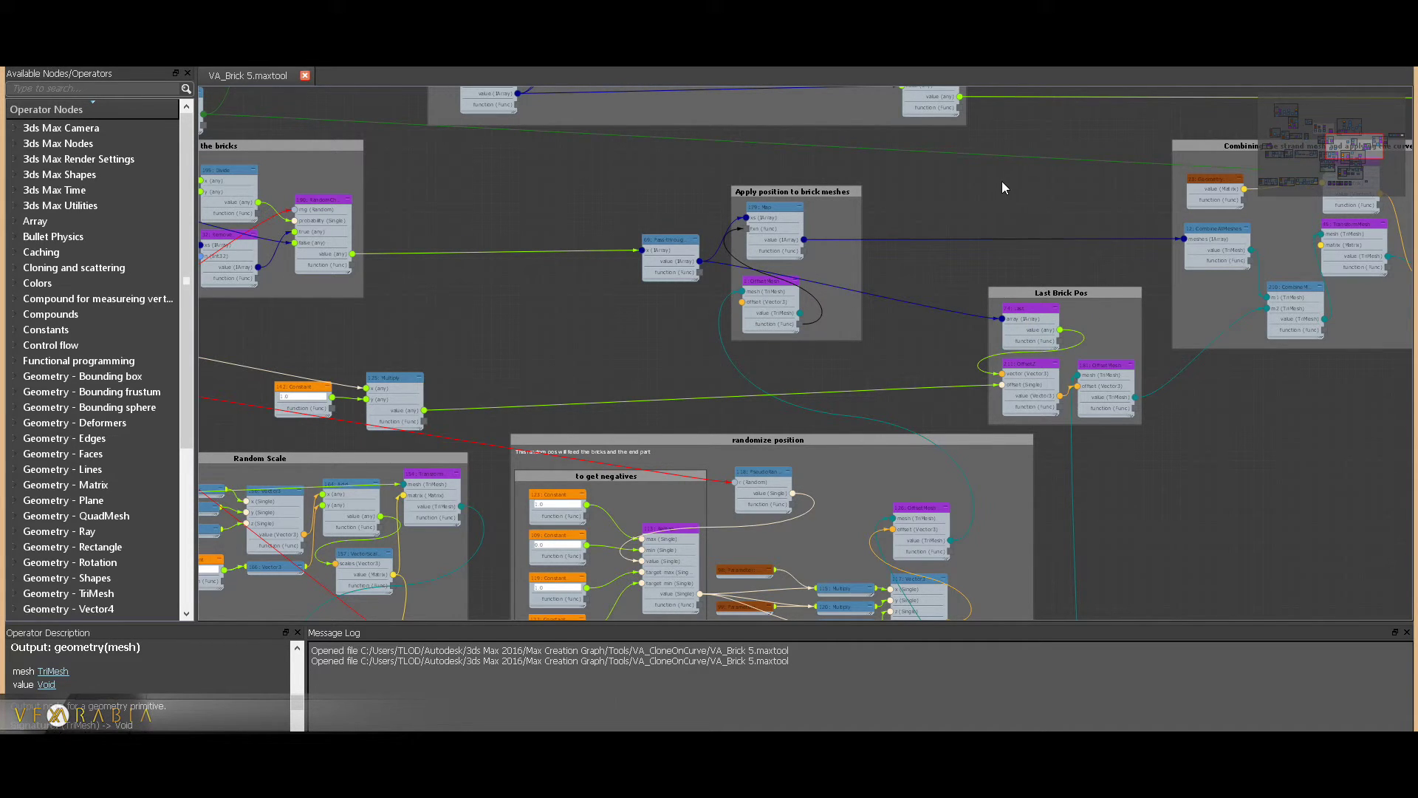
left_click(1095, 387)
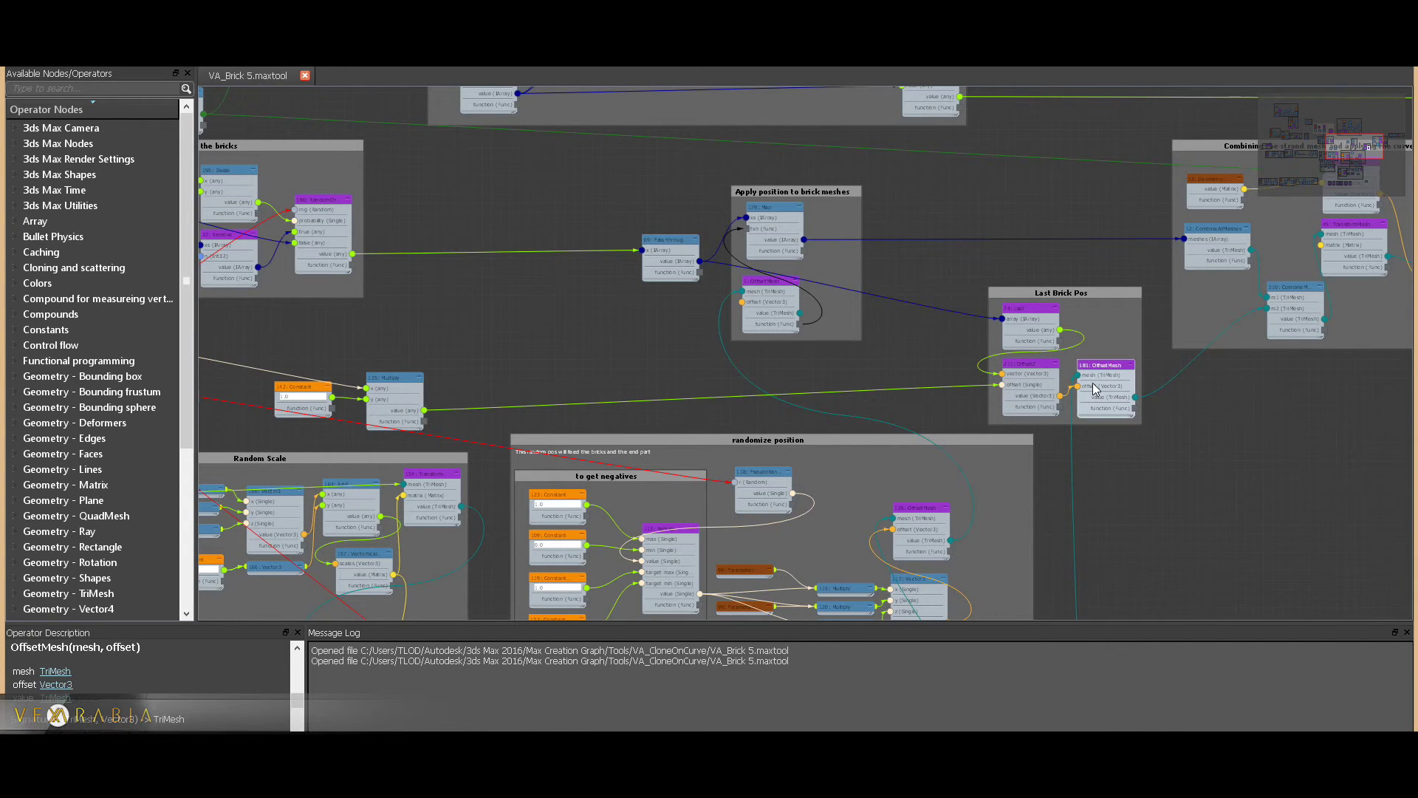
middle_click_drag(1195, 394, 991, 427)
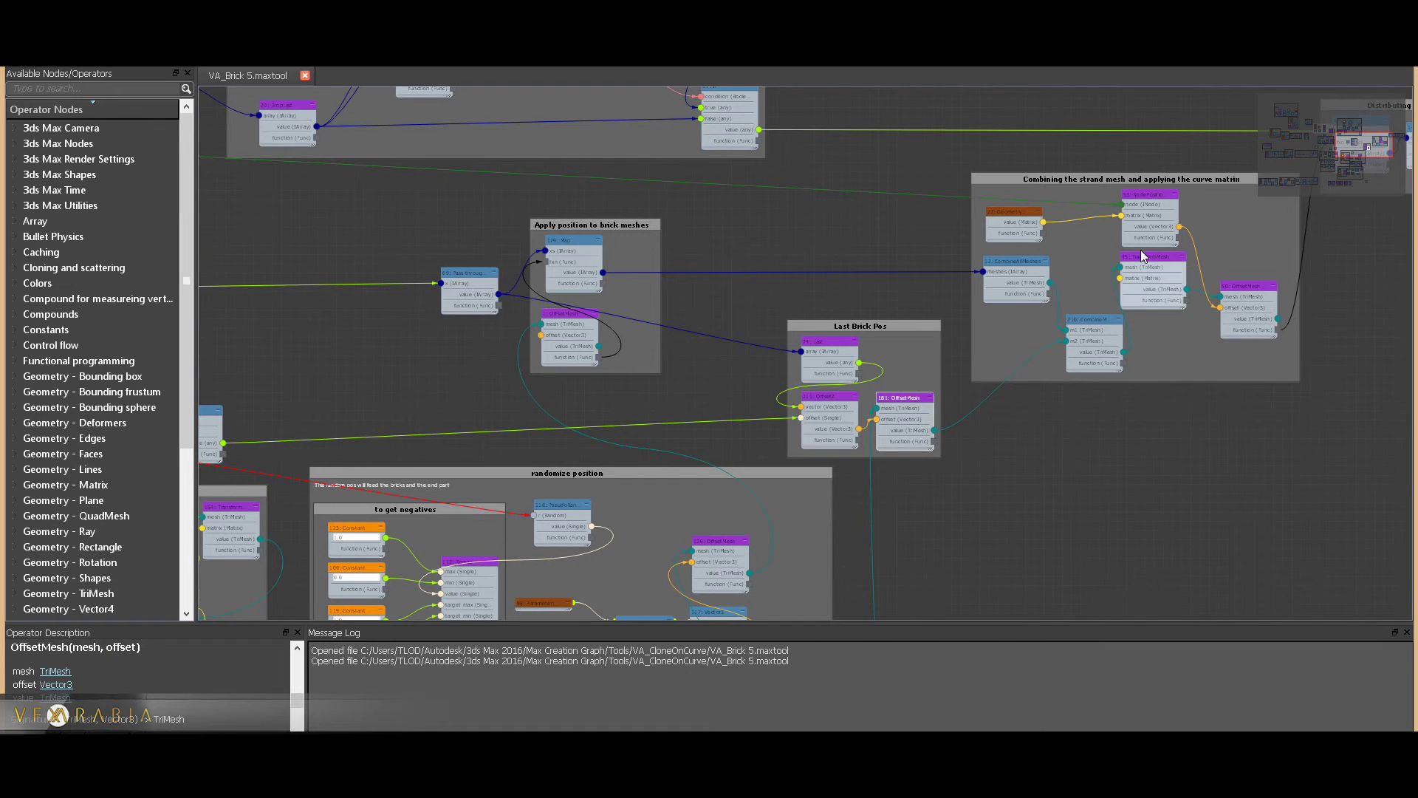
middle_click_drag(1138, 290, 864, 373)
Pan and zoom out until the entire VA_Brick 5 graph is visible
scroll(925, 344, "down", 2)
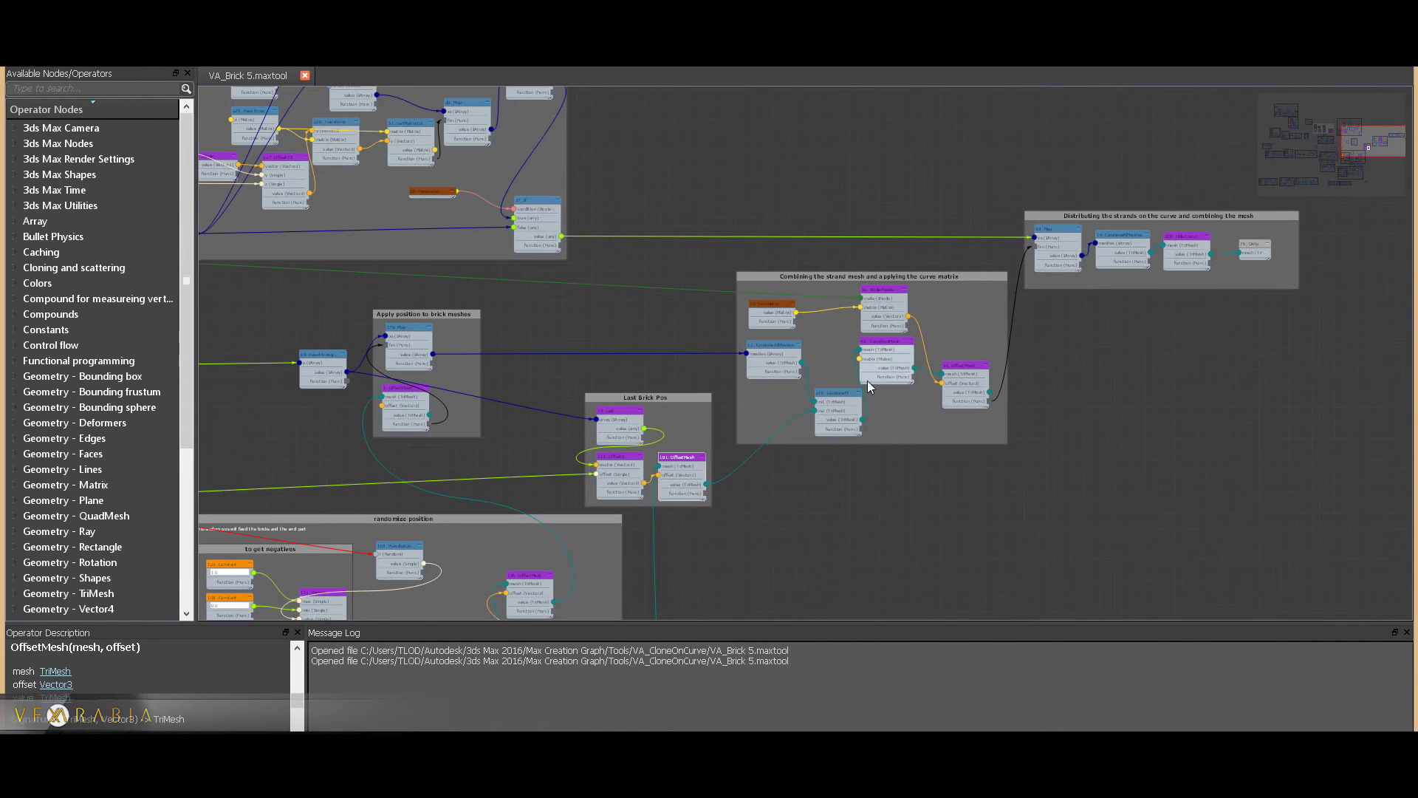
middle_click_drag(1112, 352, 1113, 371)
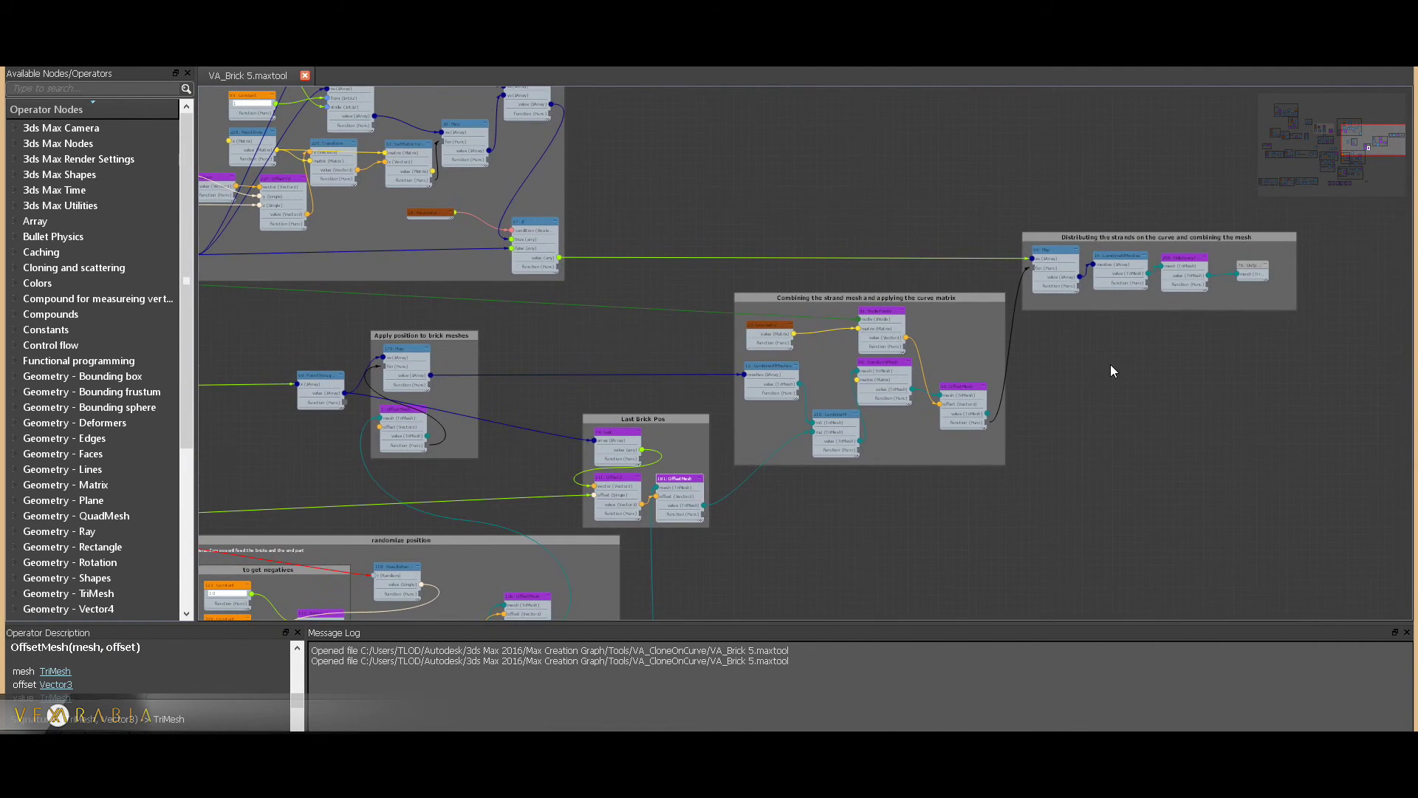
middle_click_drag(742, 373, 1098, 364)
scroll(1099, 364, "down", 1)
scroll(1098, 364, "down", 1)
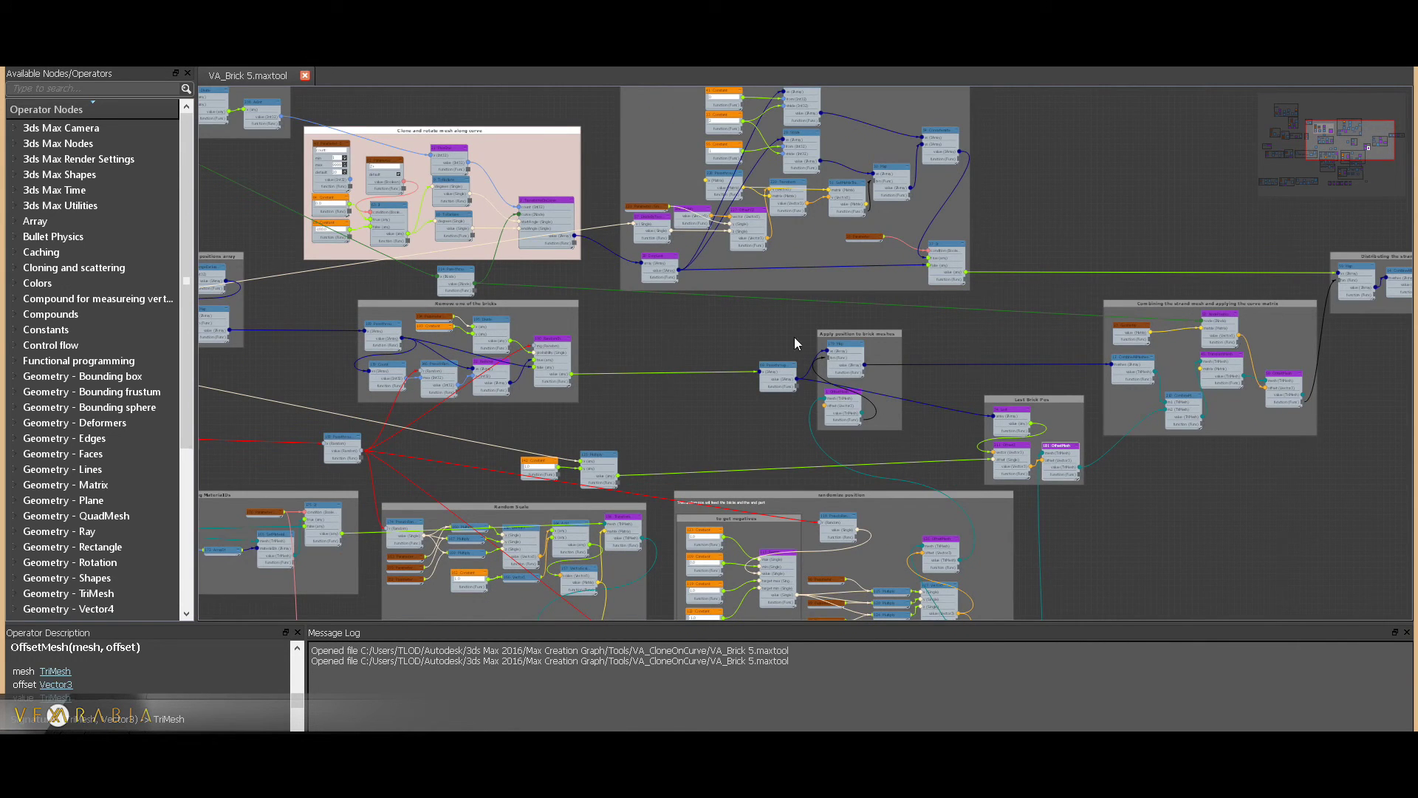
middle_click_drag(795, 337, 965, 381)
scroll(964, 381, "down", 2)
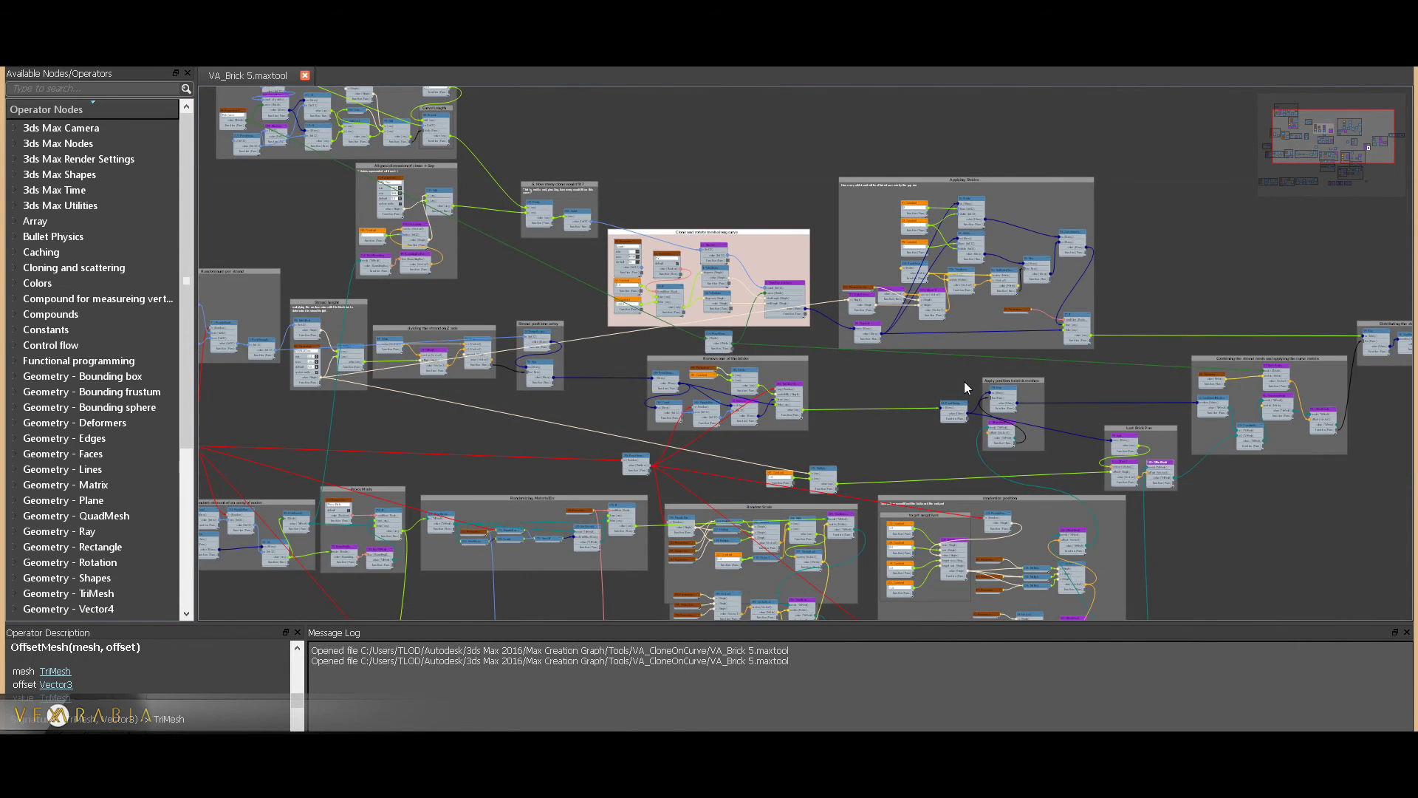
scroll(901, 366, "down", 3)
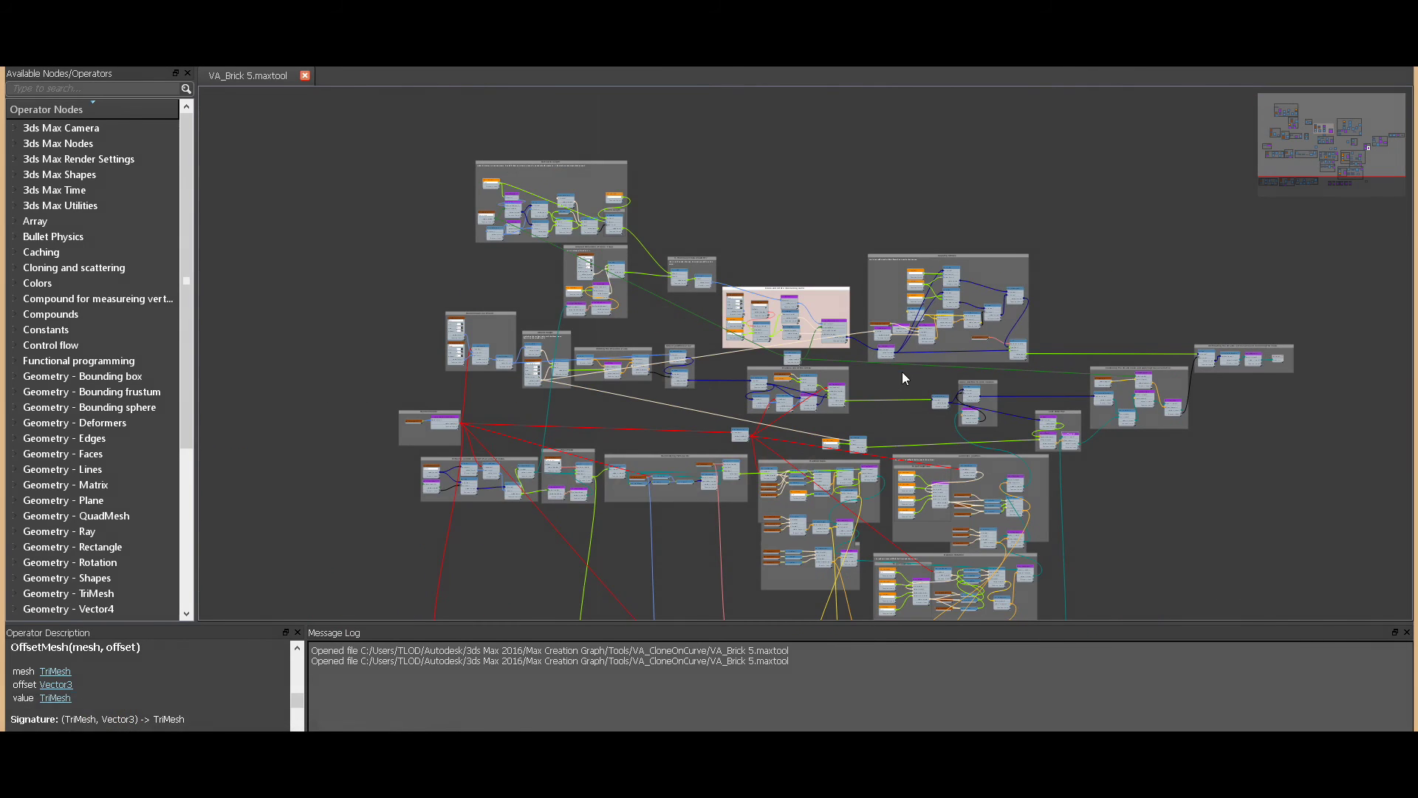